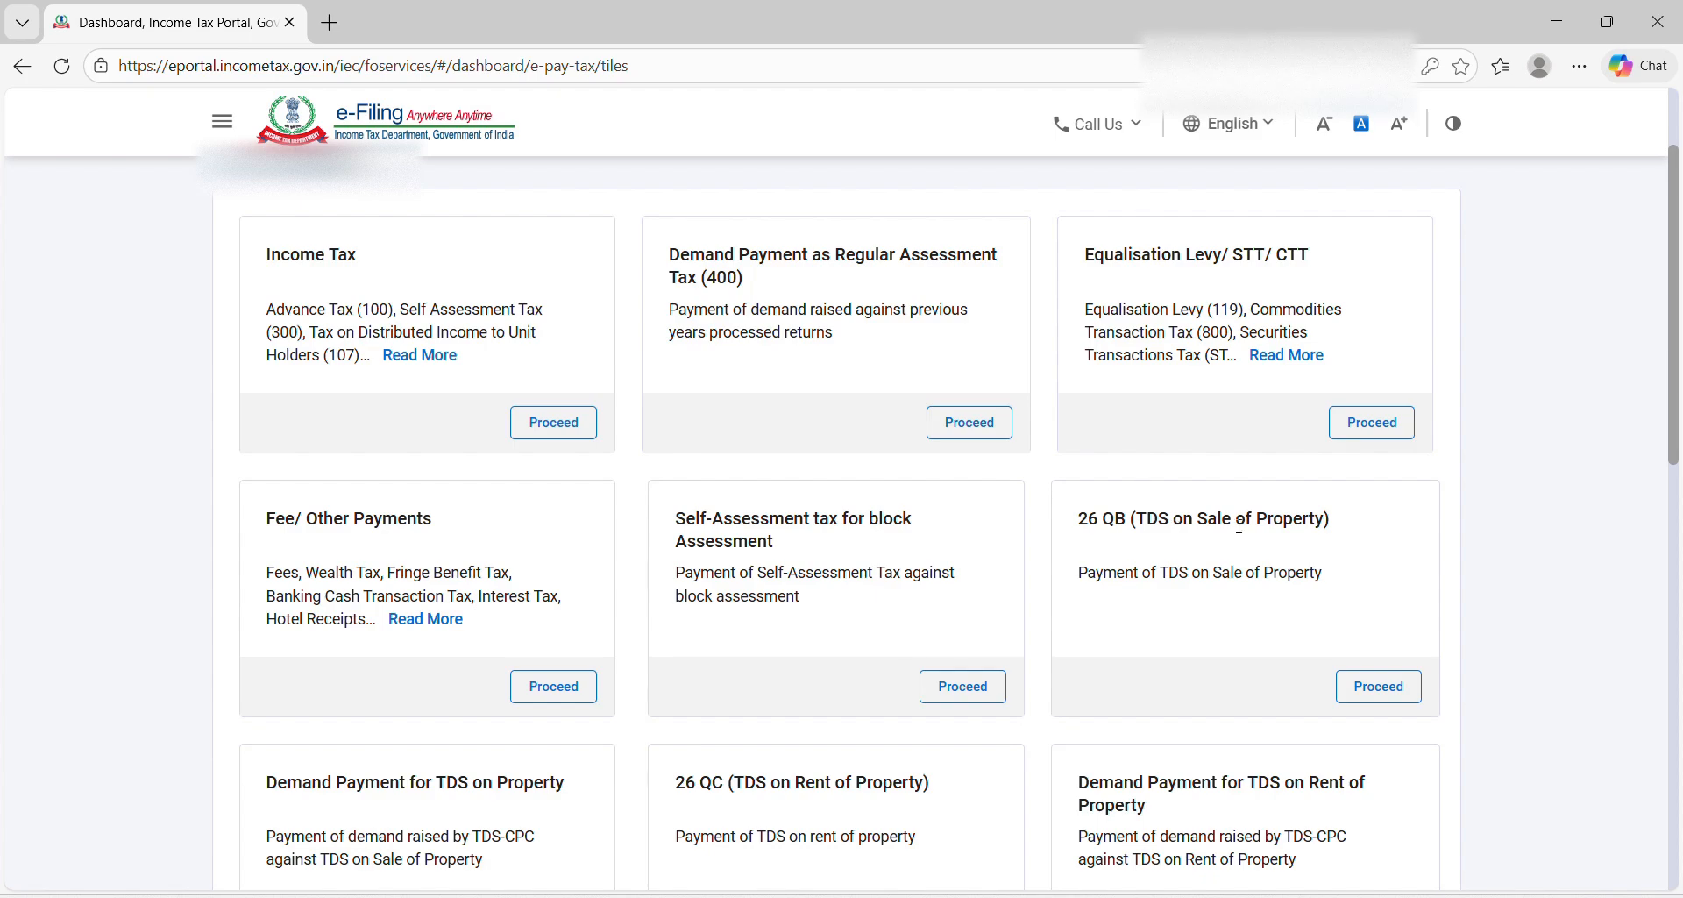
# - Start a 26 QB (TDS on Sale of Property) payment and set the seller's residential status to Resident
pyautogui.click(1375, 695)
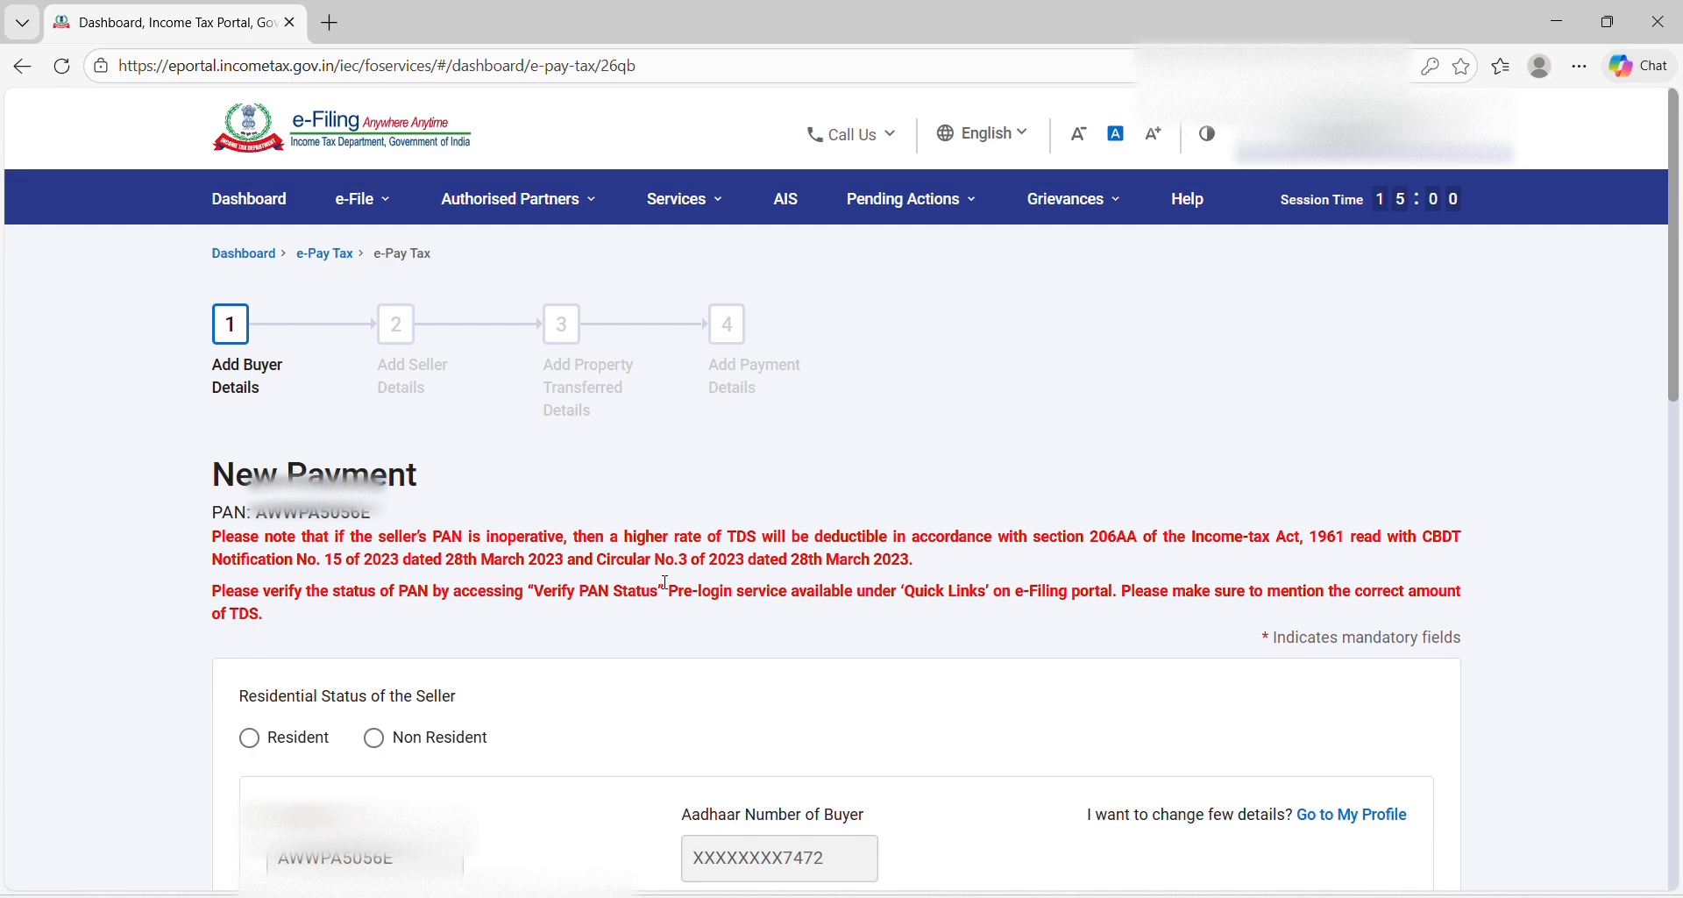
pyautogui.scroll(-4, 614, 605)
pyautogui.scroll(3, 543, 612)
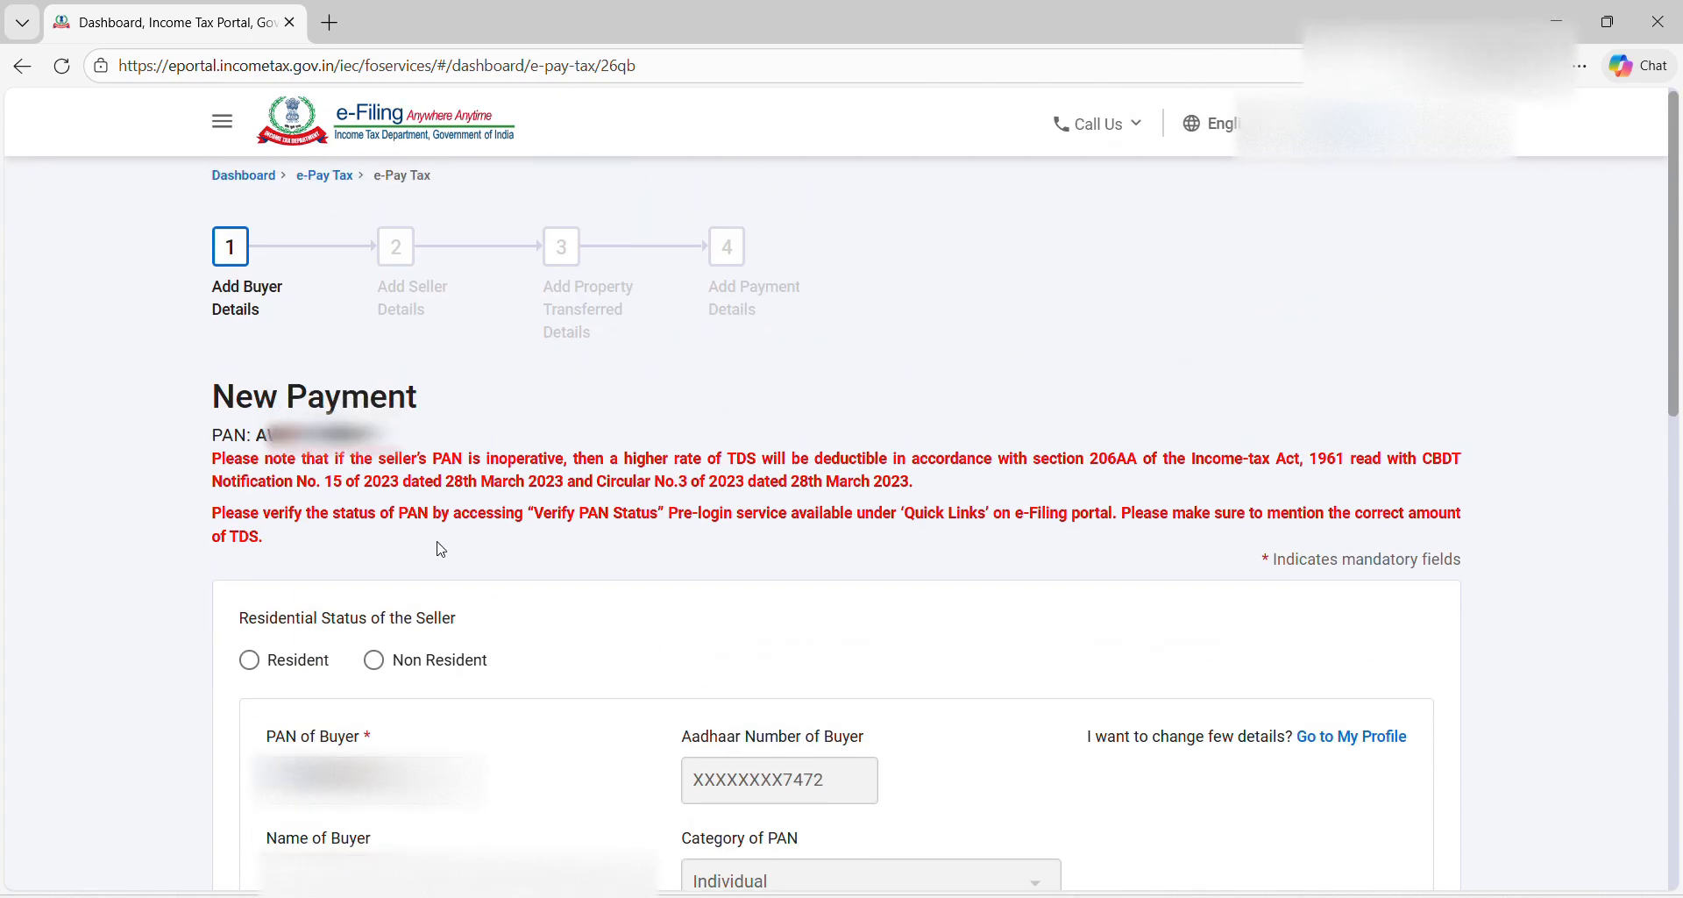
pyautogui.scroll(2, 280, 386)
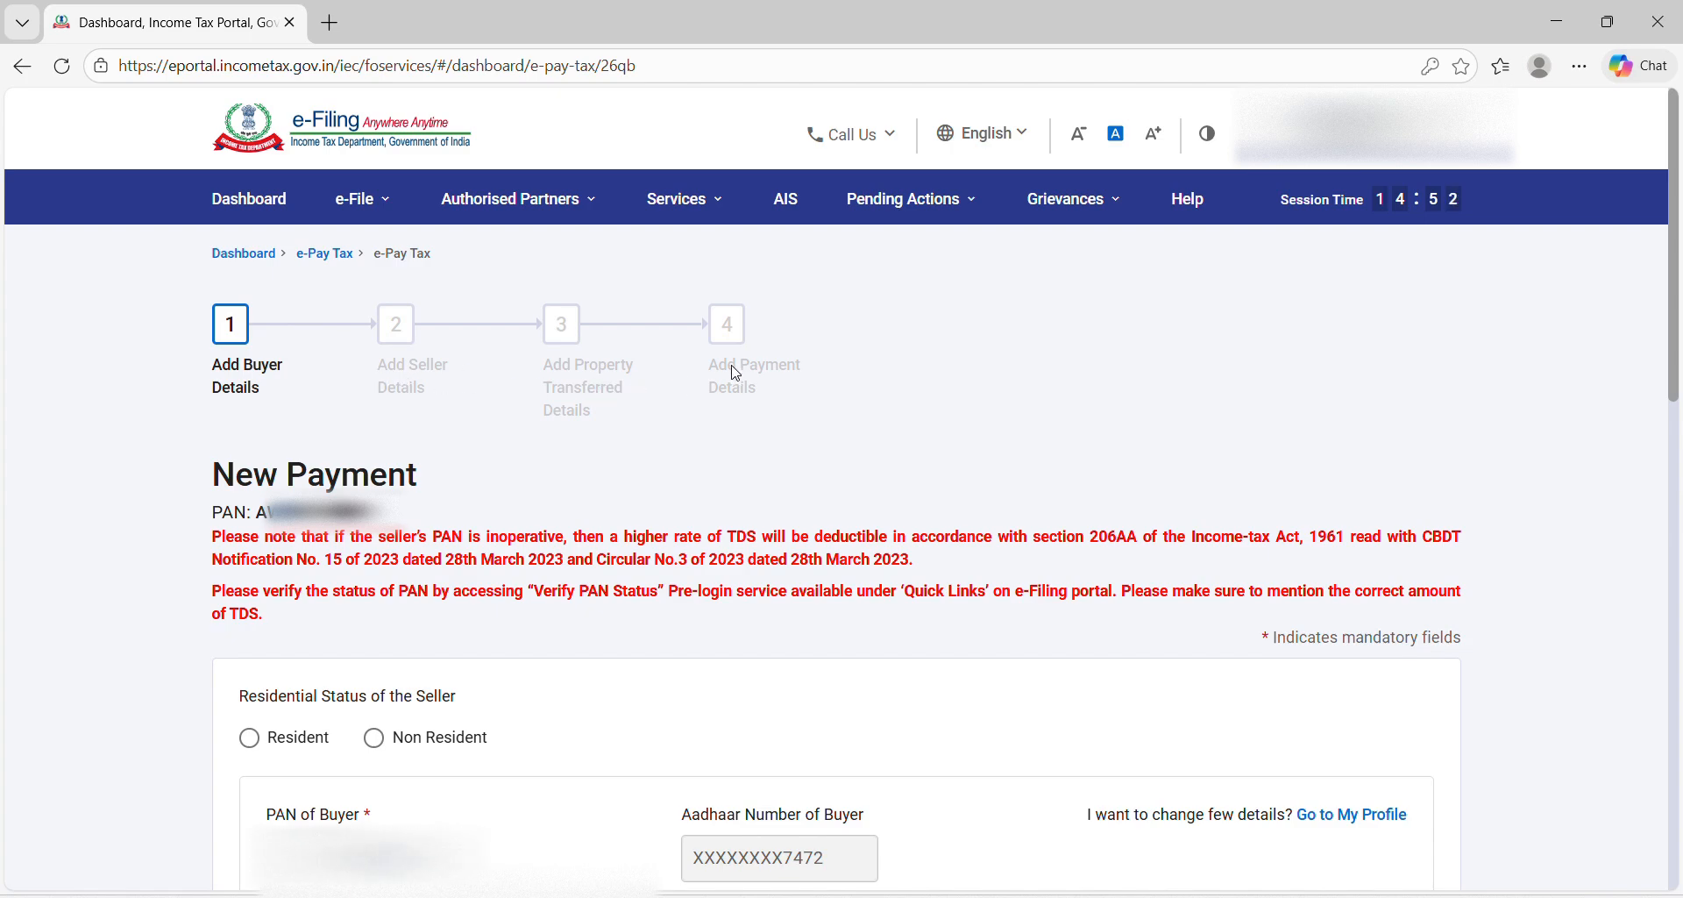
pyautogui.scroll(-1, 626, 465)
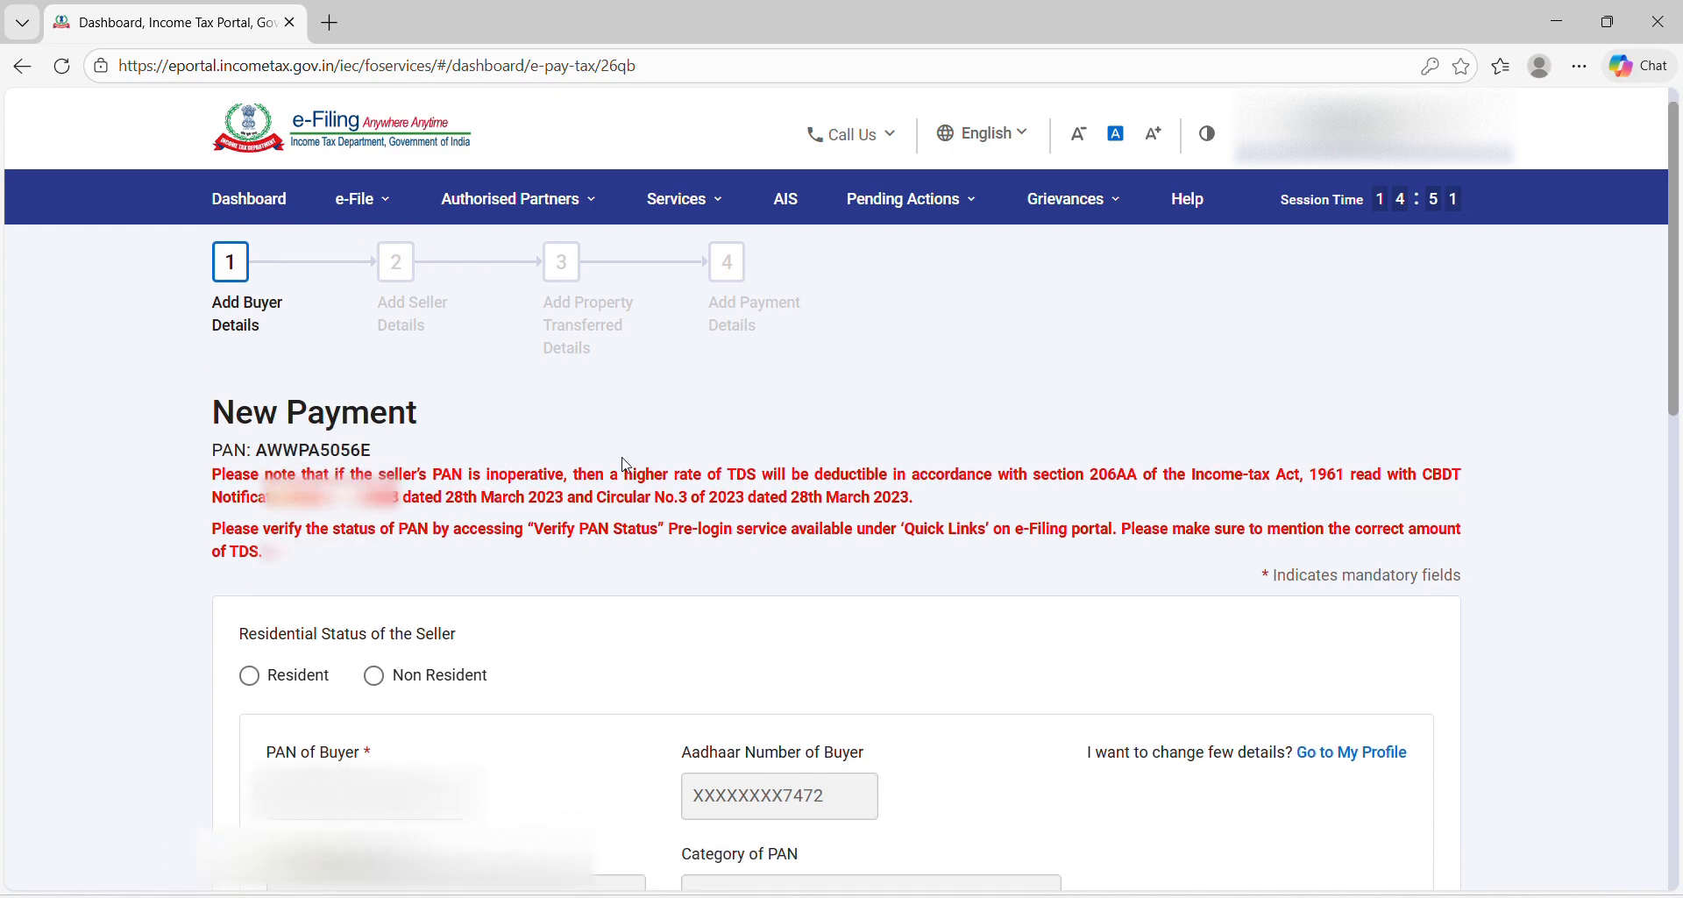
pyautogui.scroll(-2, 626, 464)
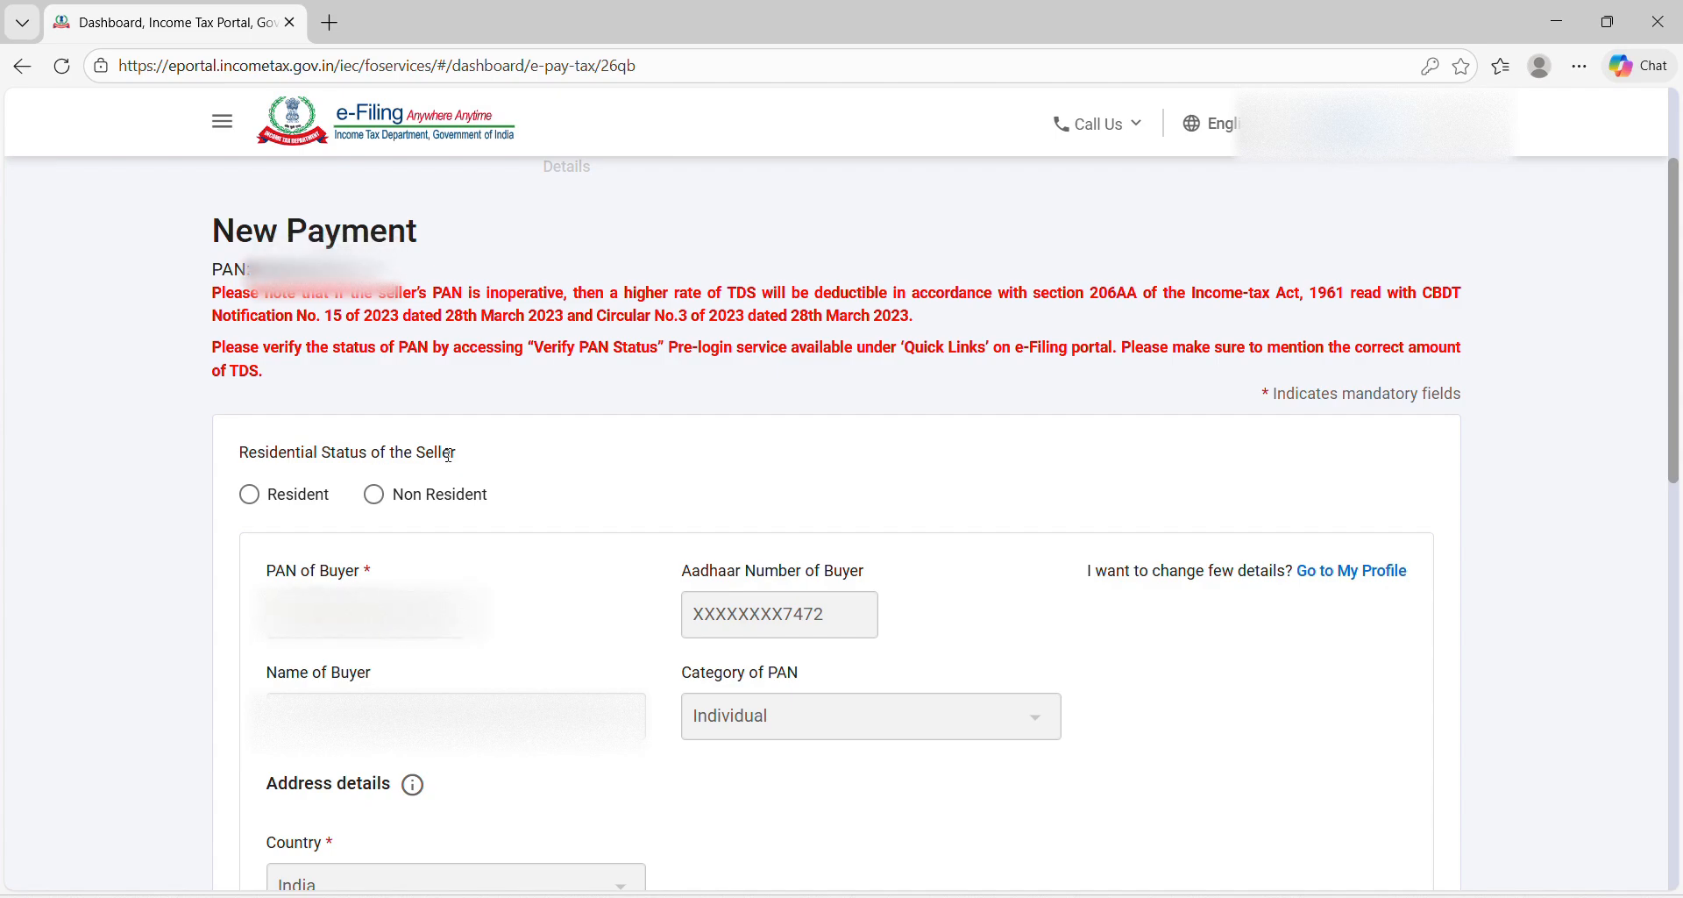
pyautogui.click(249, 495)
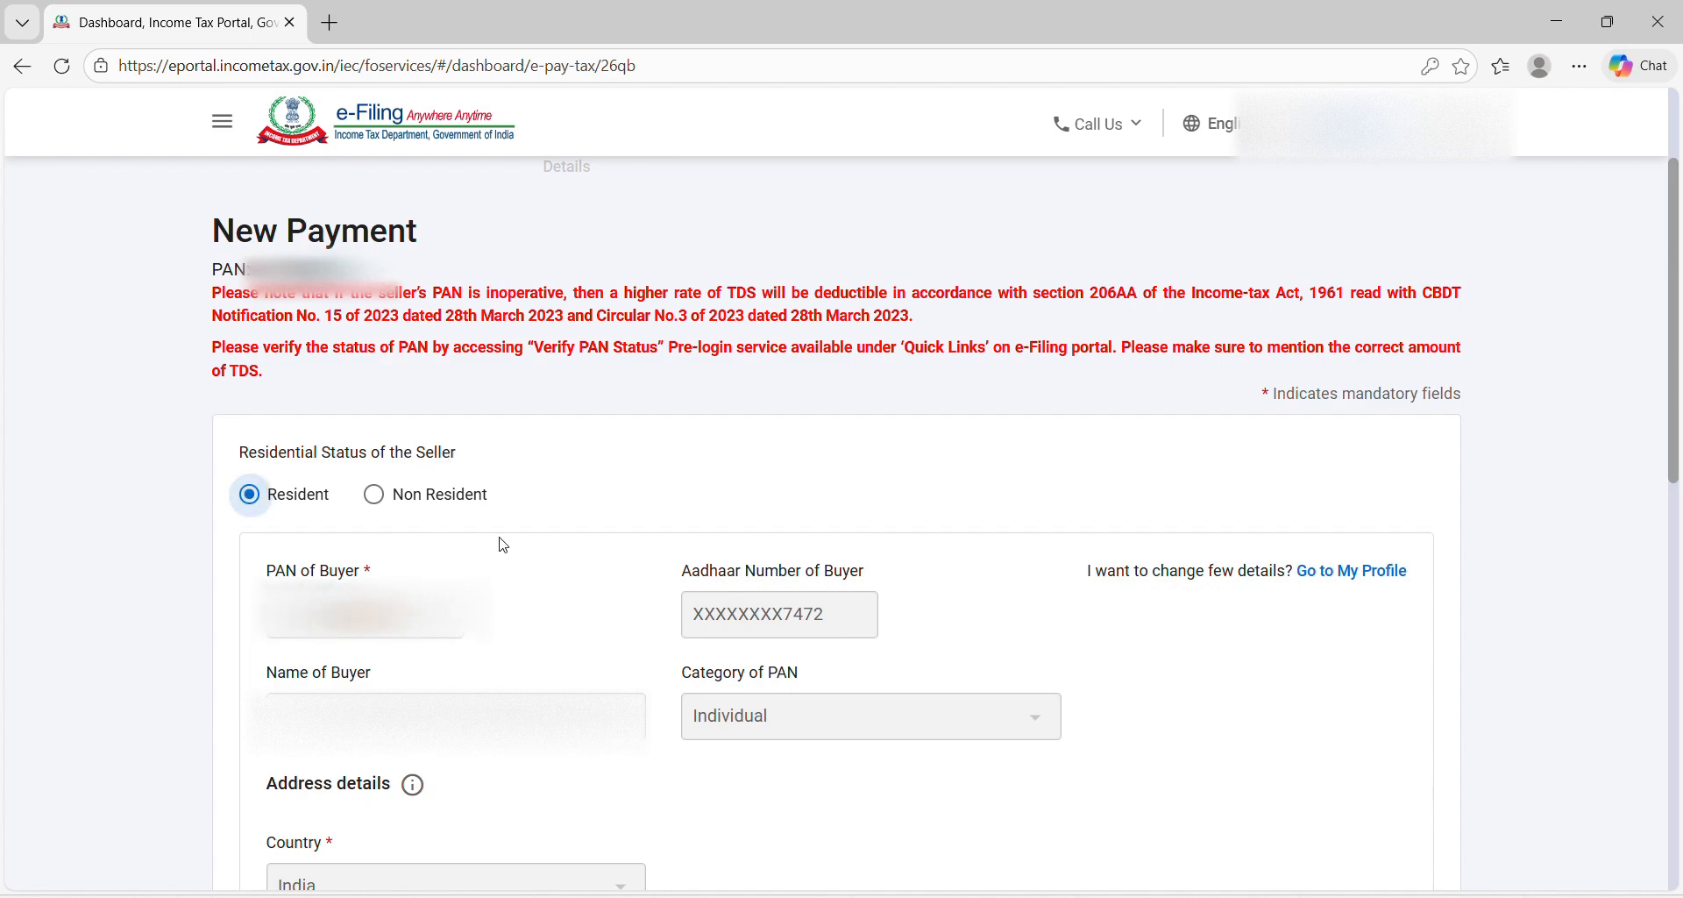
# - Review the buyer's identity, address and contact details and the question about more than one buyer
pyautogui.scroll(-1, 501, 543)
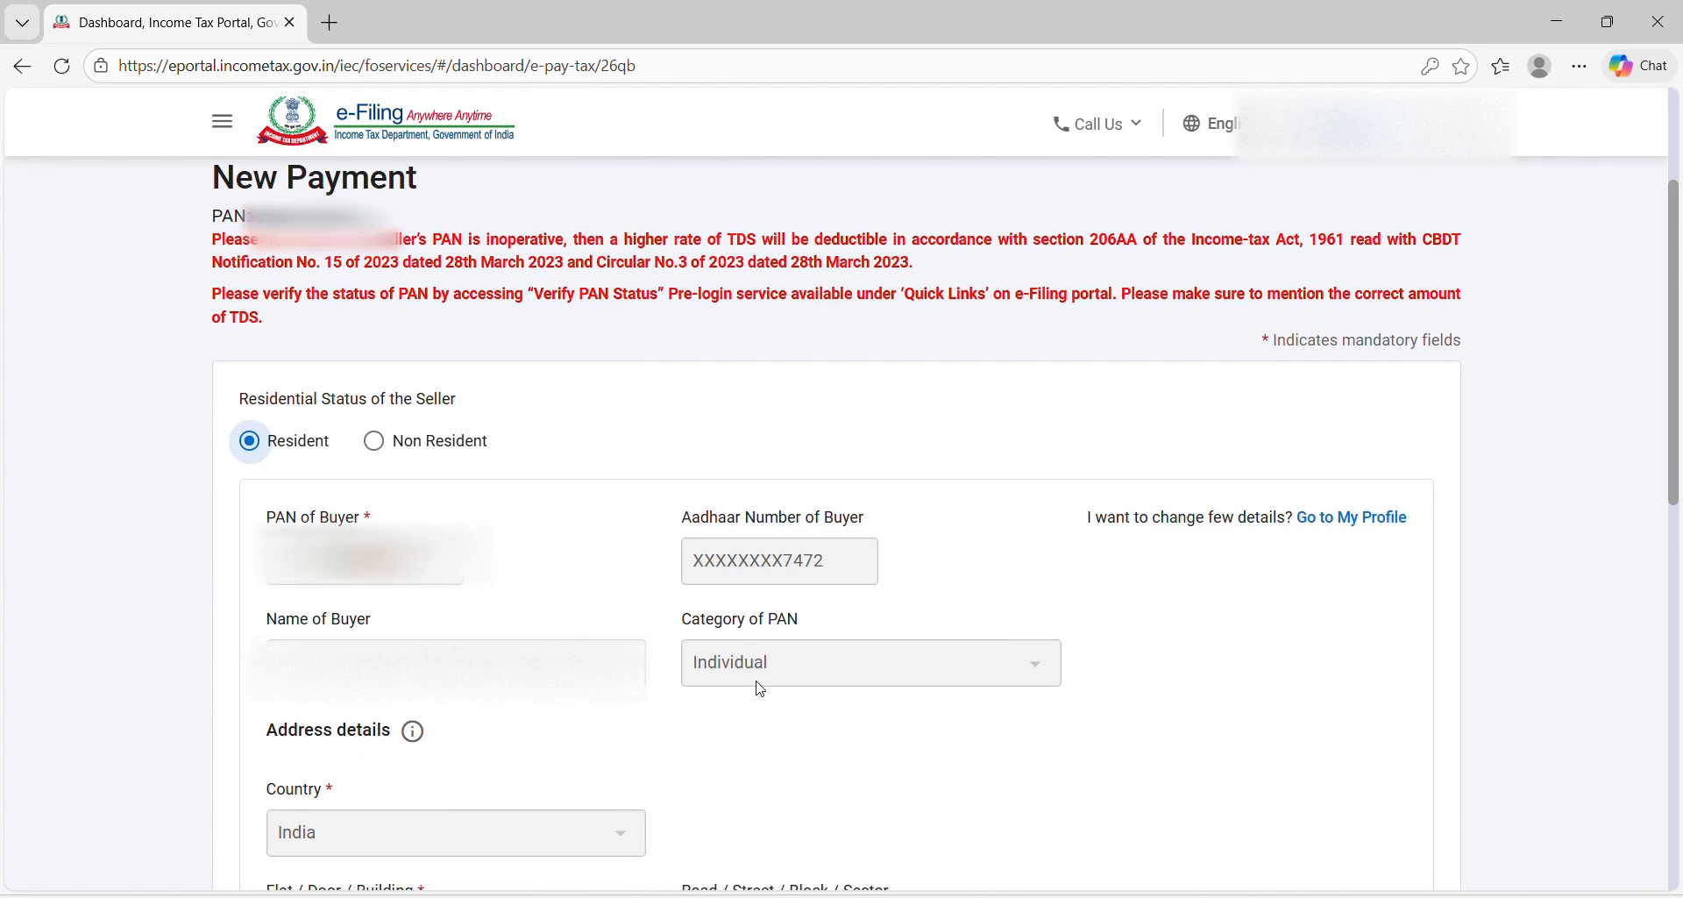
pyautogui.scroll(3, 569, 582)
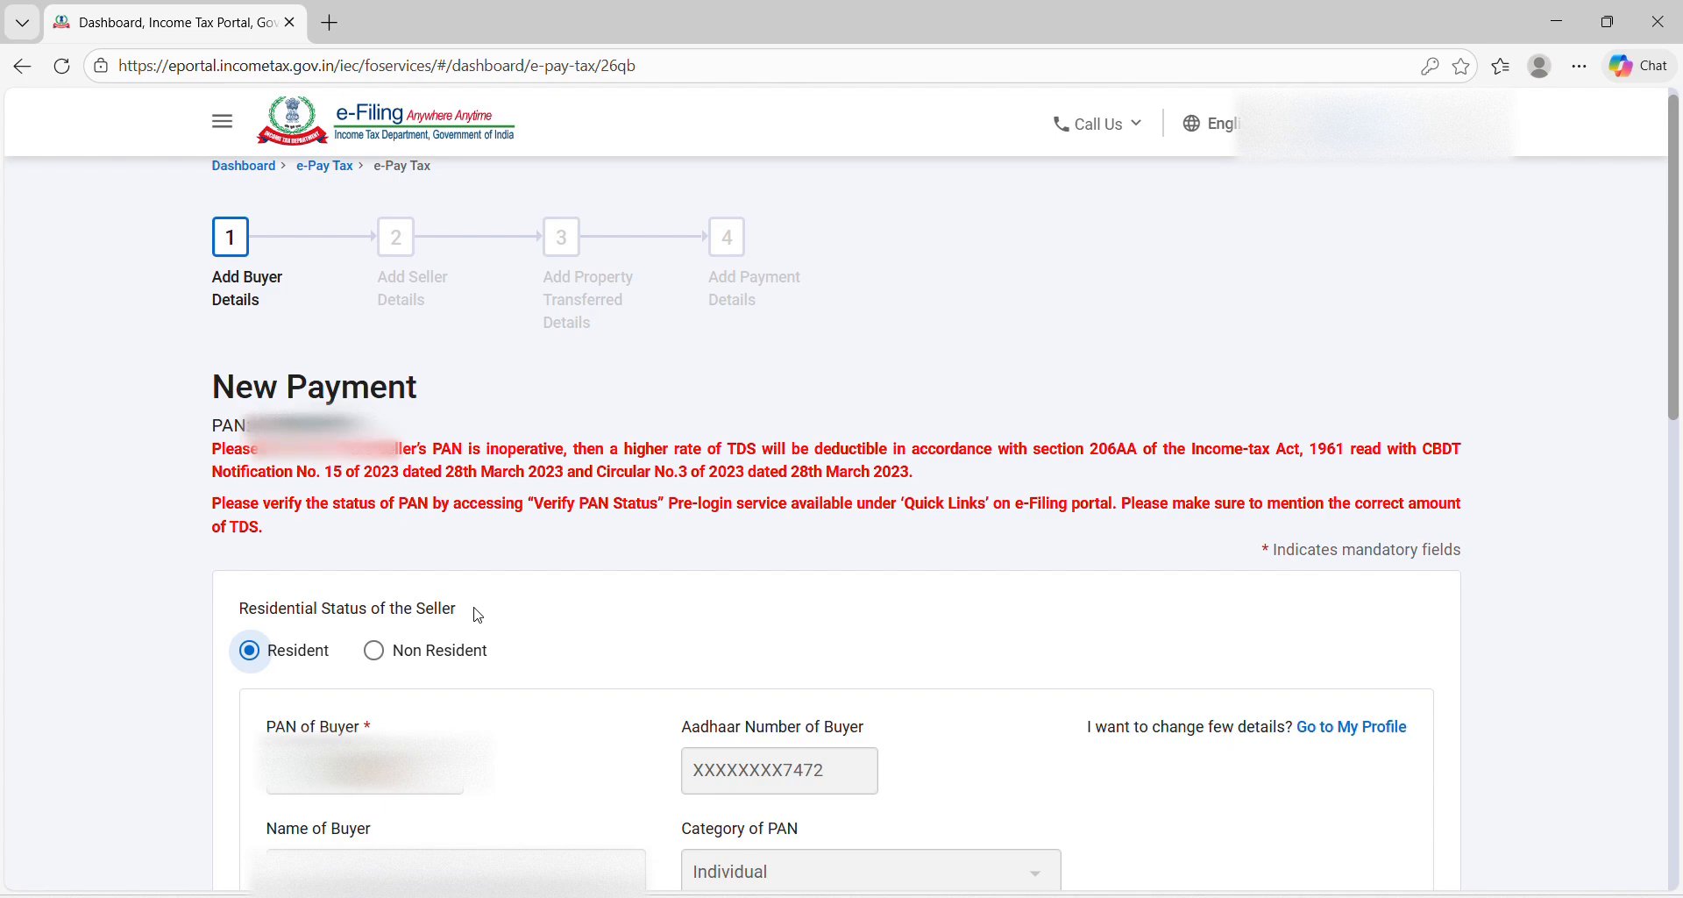
pyautogui.scroll(-2, 478, 614)
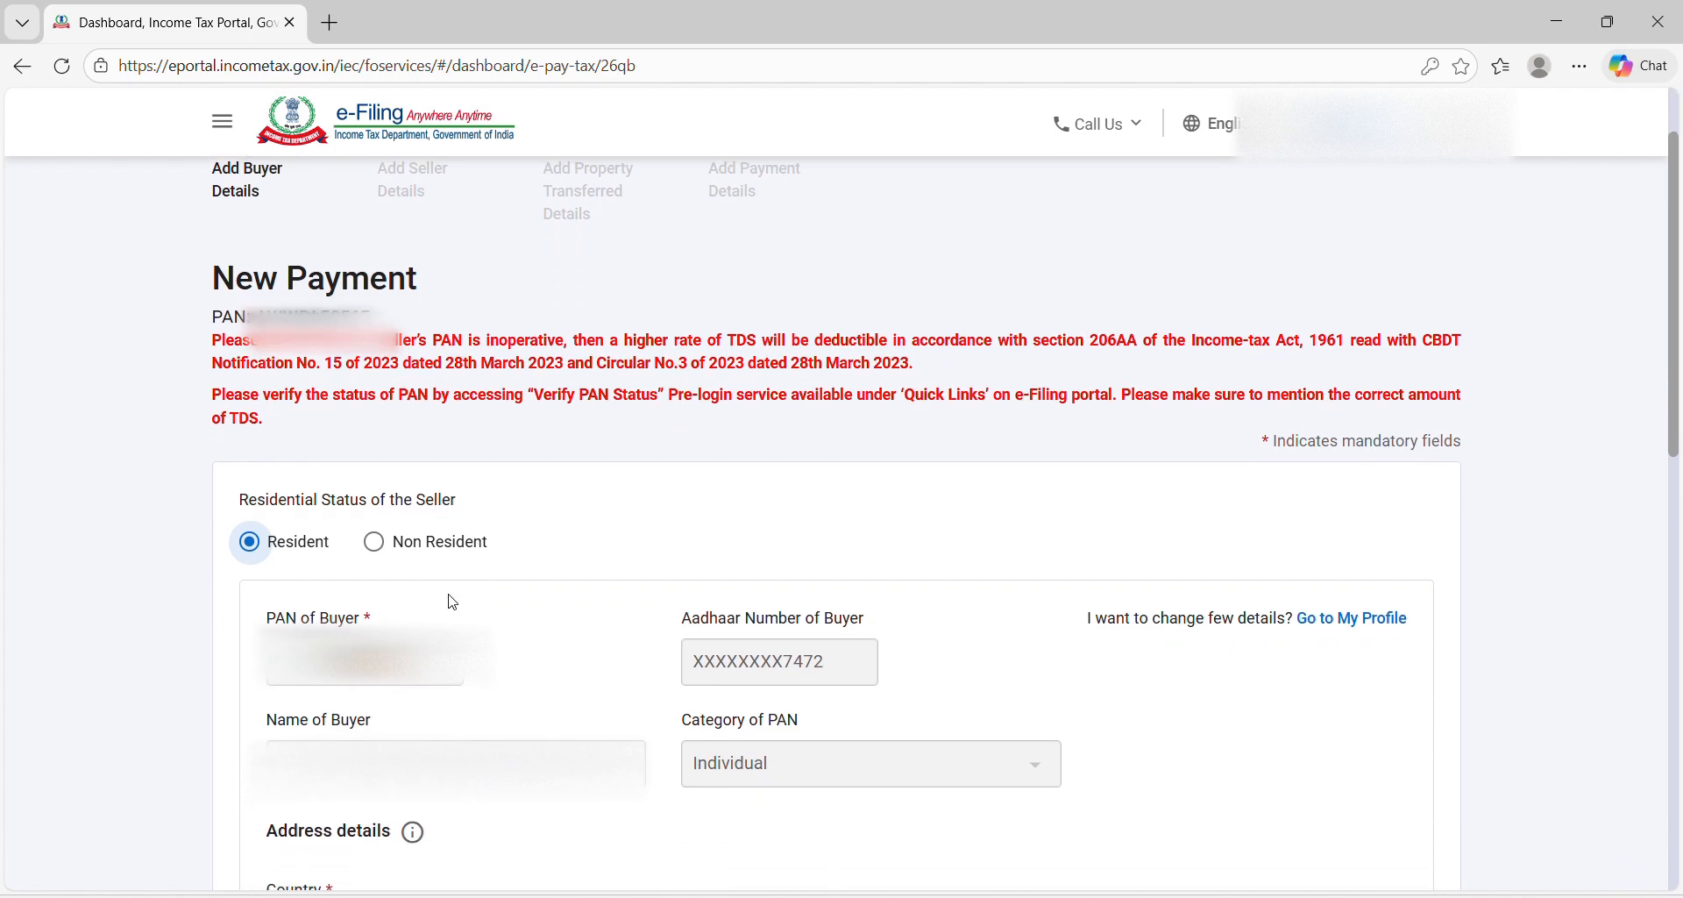
pyautogui.scroll(-1, 452, 602)
pyautogui.scroll(-2, 556, 526)
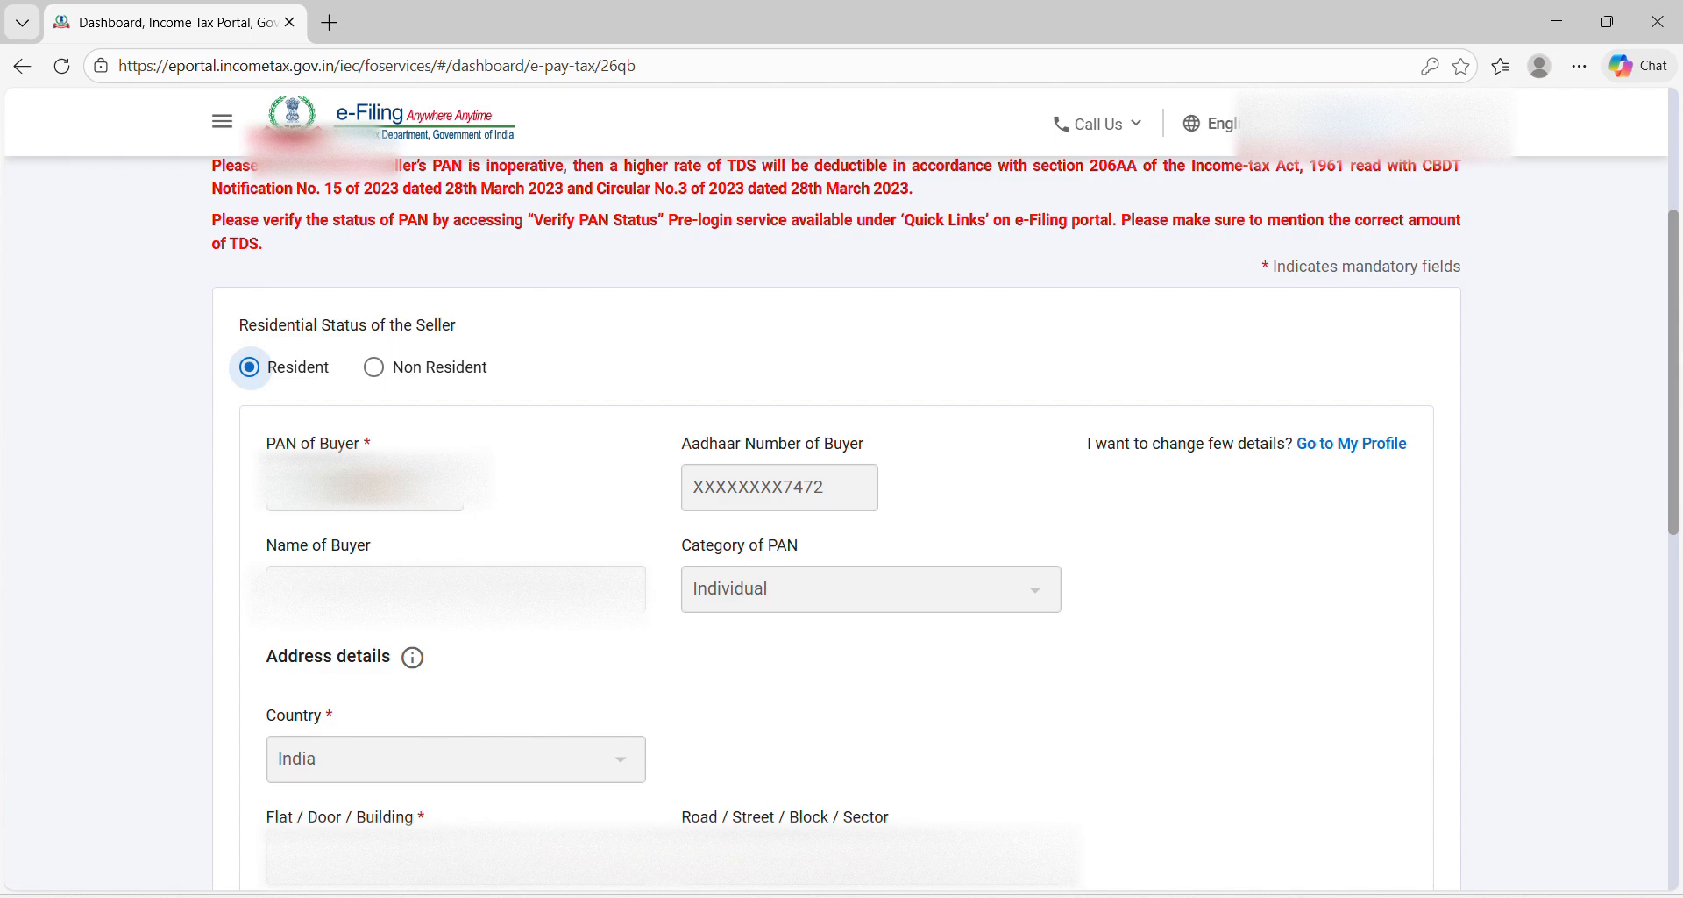
pyautogui.scroll(-1, 443, 607)
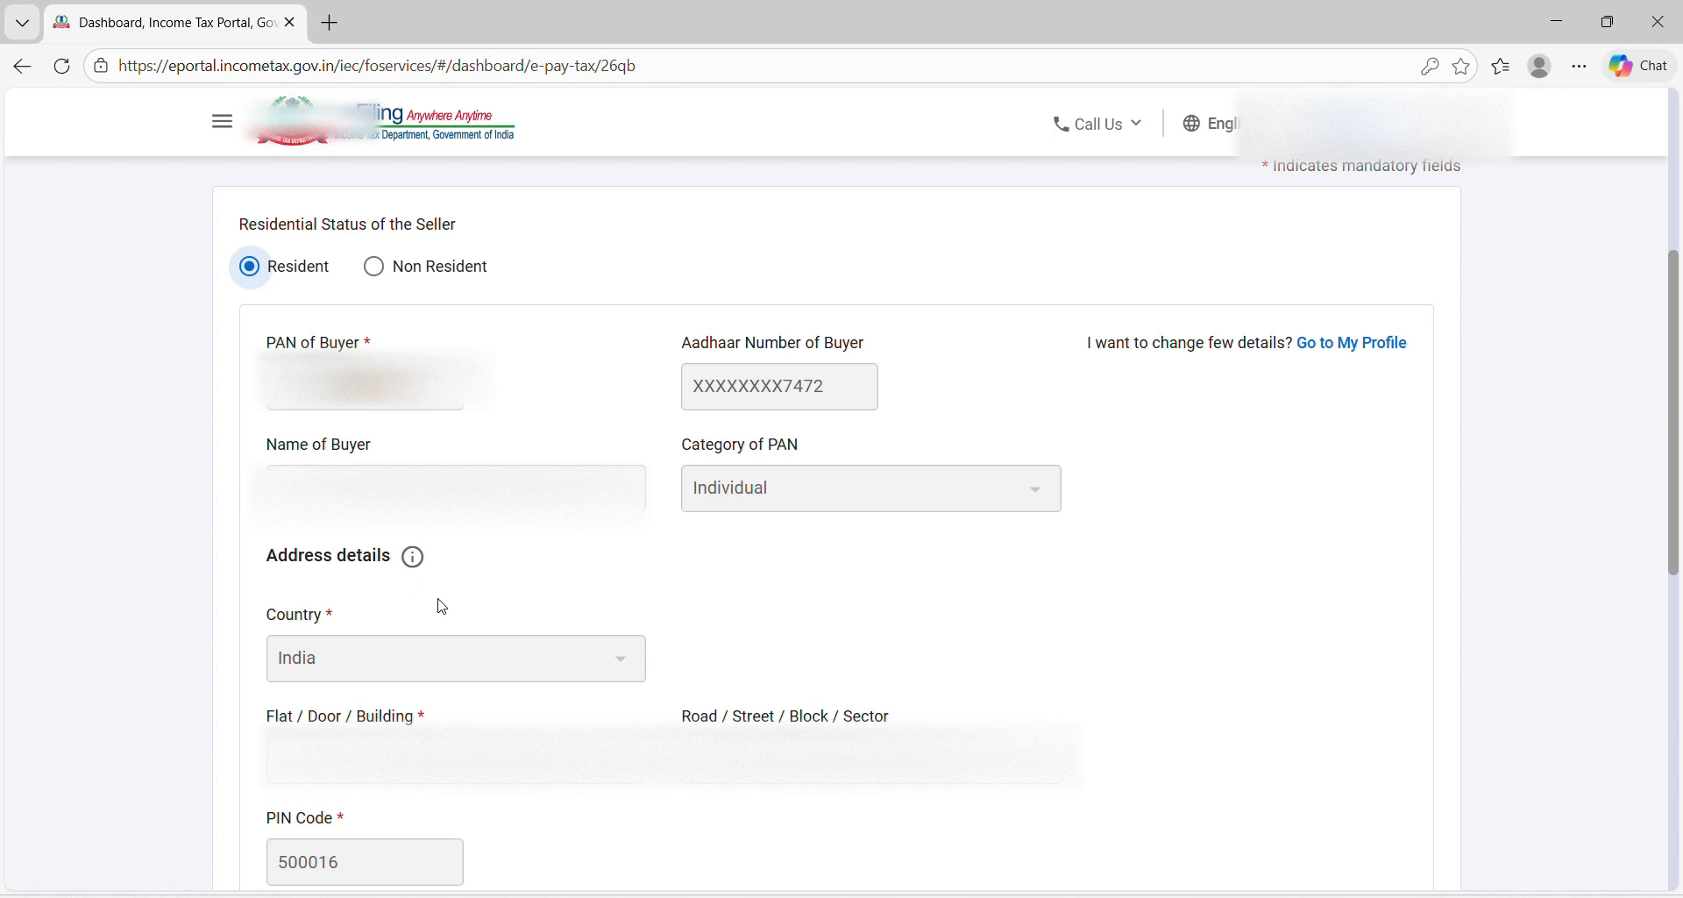
pyautogui.scroll(-1, 442, 606)
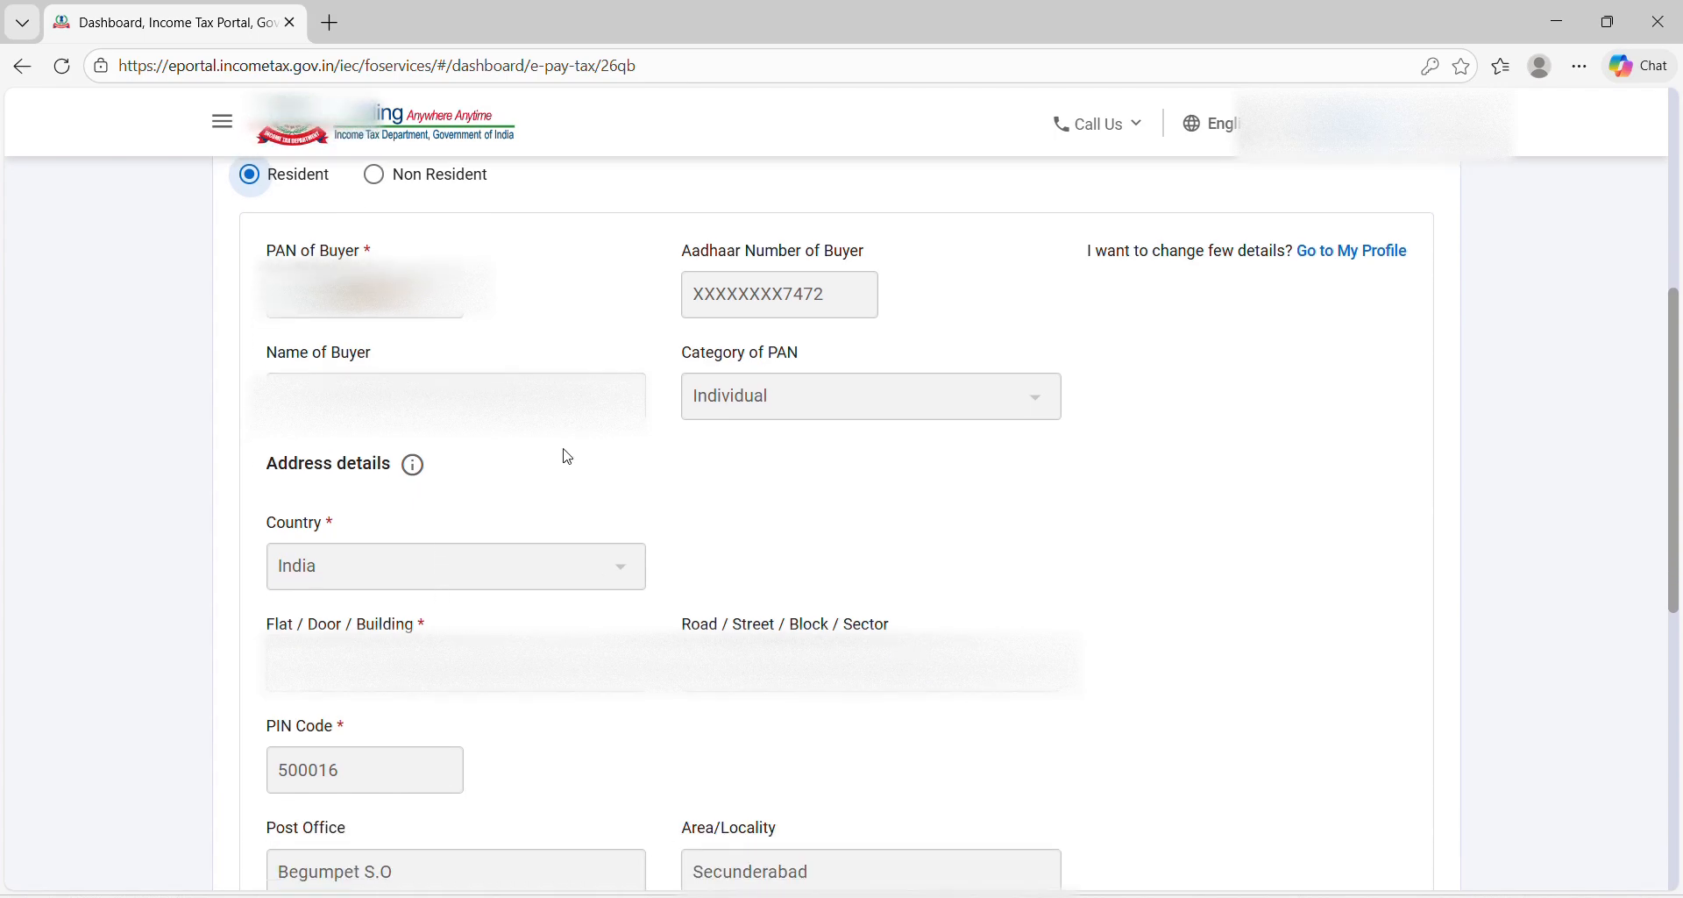
pyautogui.scroll(-2, 646, 556)
pyautogui.scroll(-4, 649, 557)
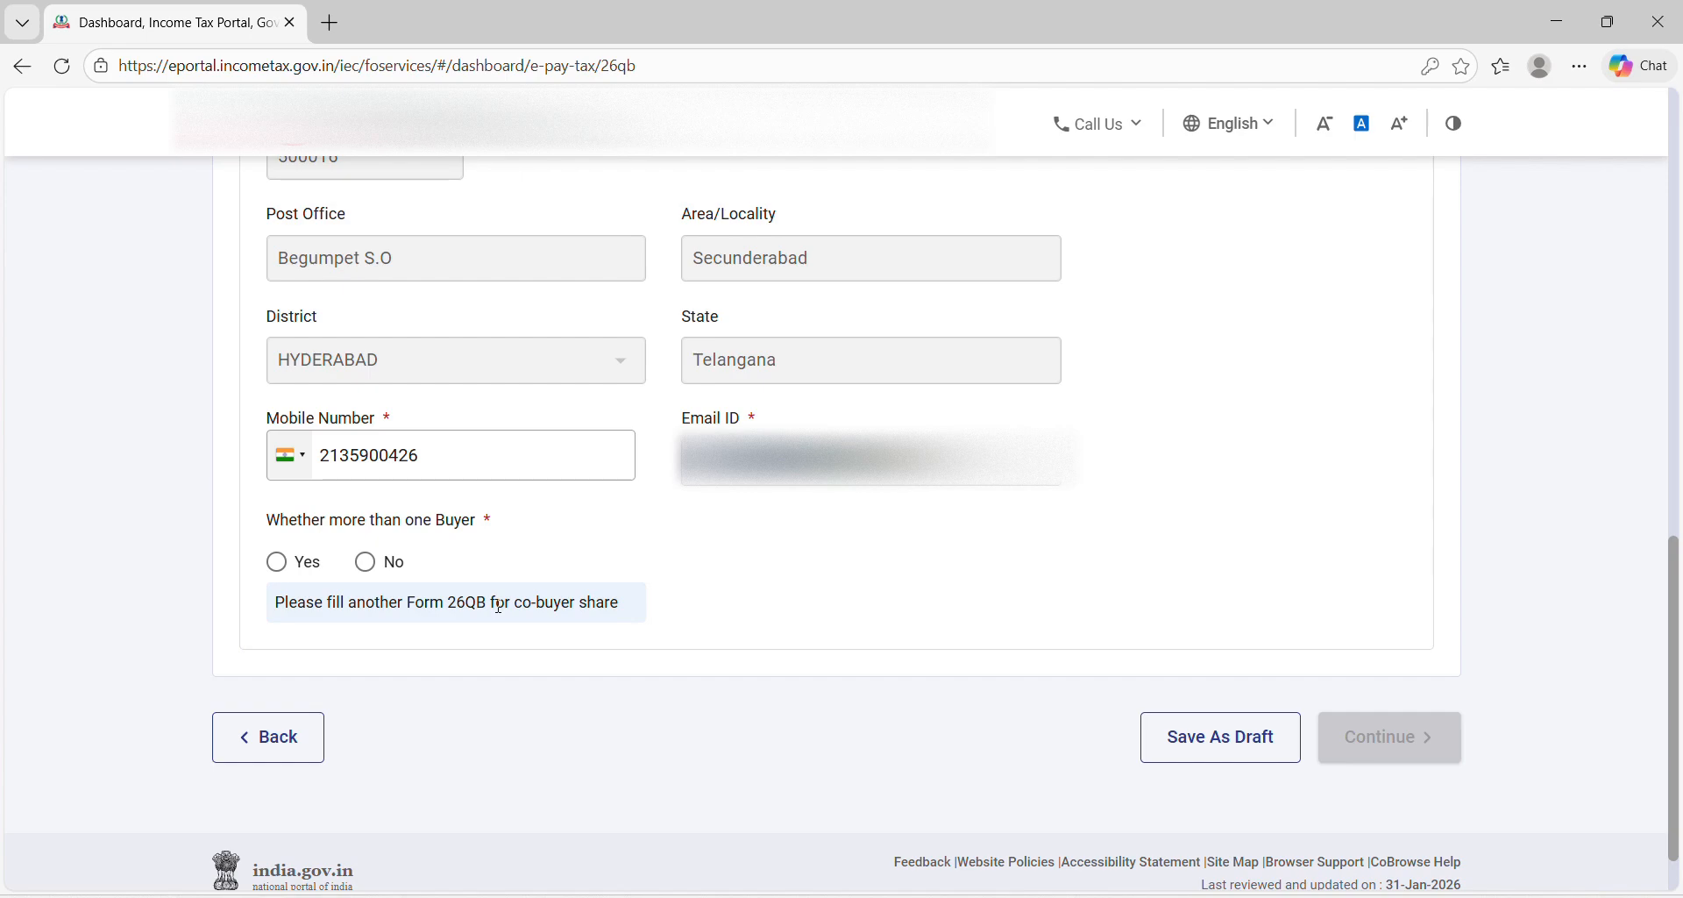
# - Save the form as a draft and complete the buyer details with No for more than one buyer
pyautogui.click(1243, 752)
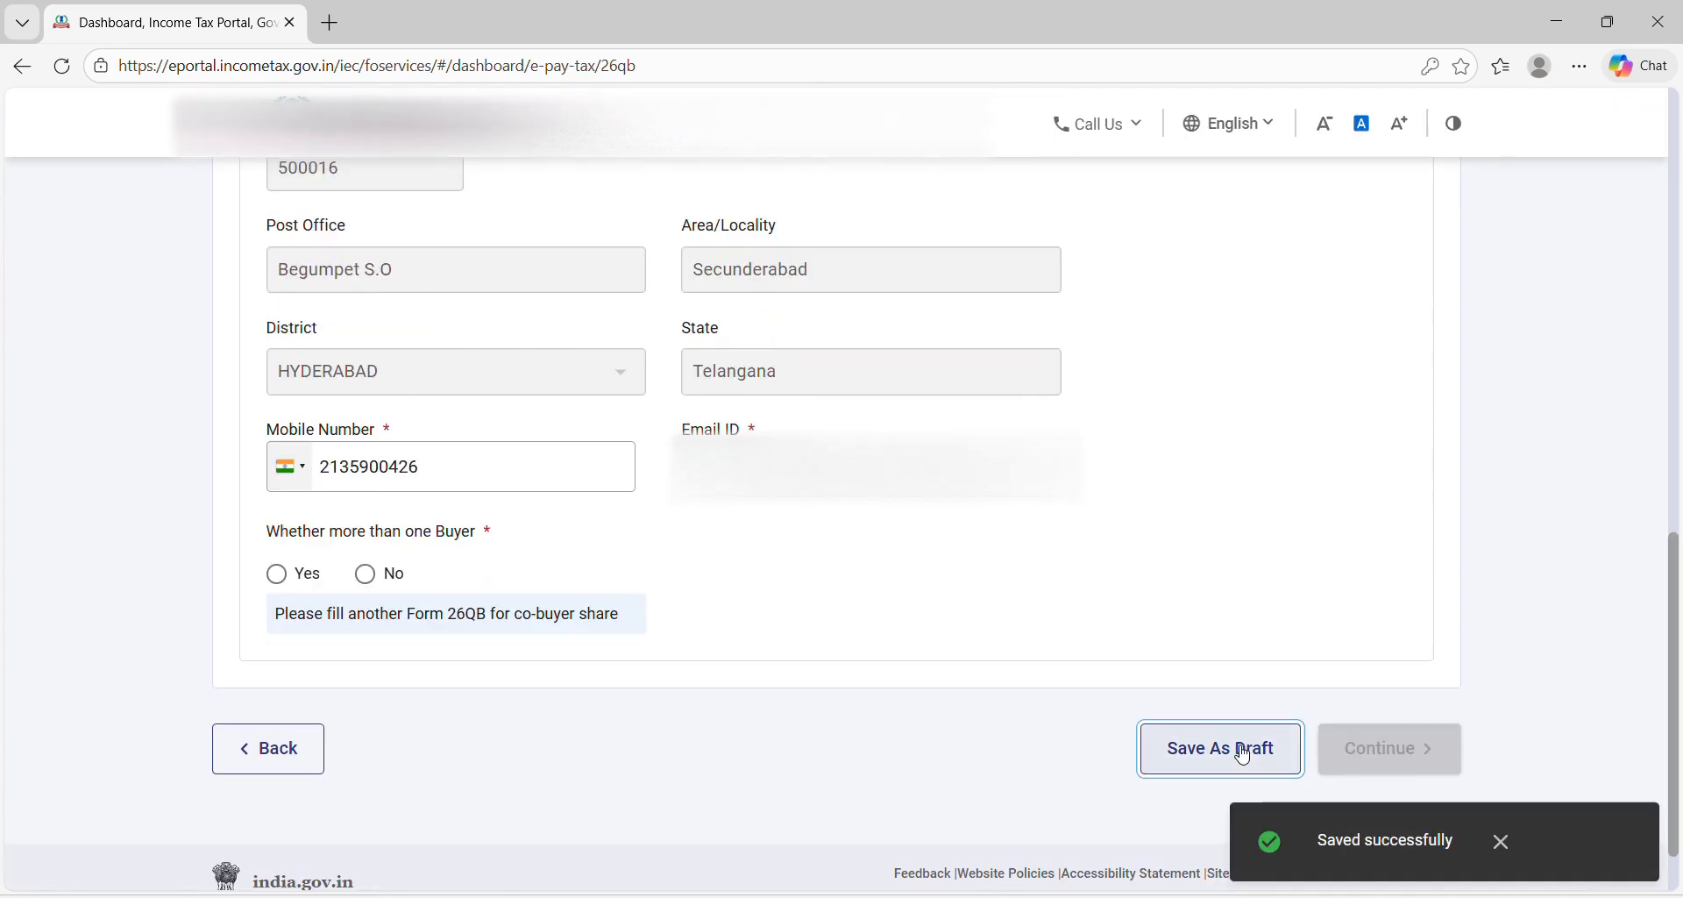
pyautogui.click(365, 574)
pyautogui.click(1392, 752)
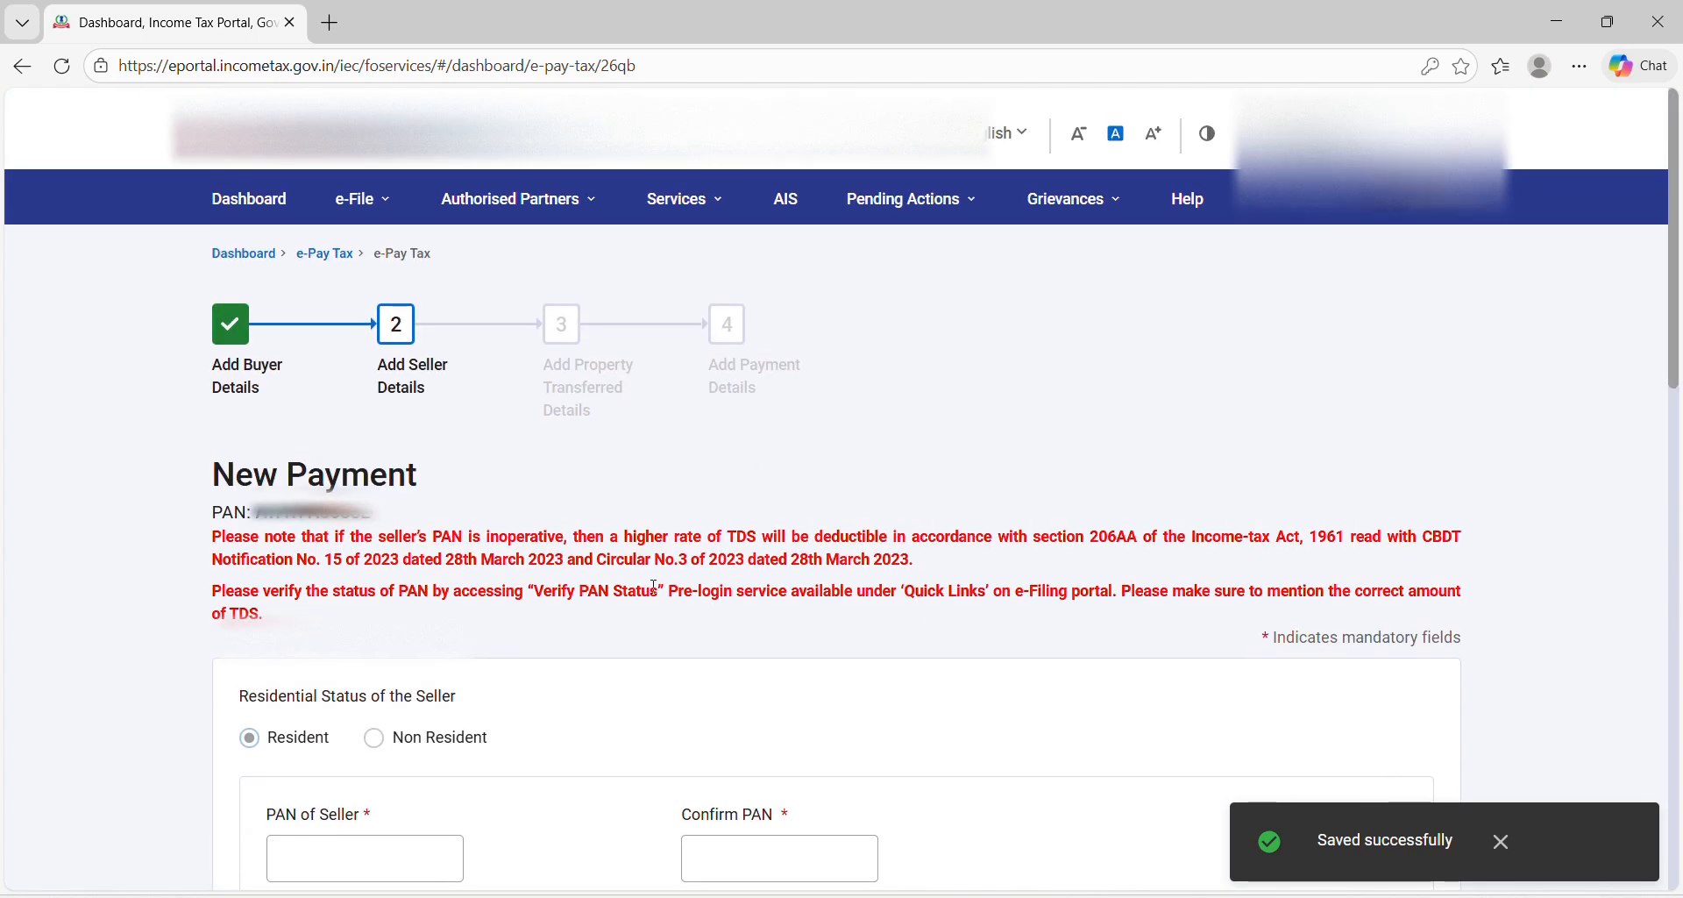
# - Check the seller's PAN, address, contact details and single-seller answer, and continue to the property transferred details
pyautogui.scroll(-1, 653, 589)
pyautogui.scroll(-1, 518, 627)
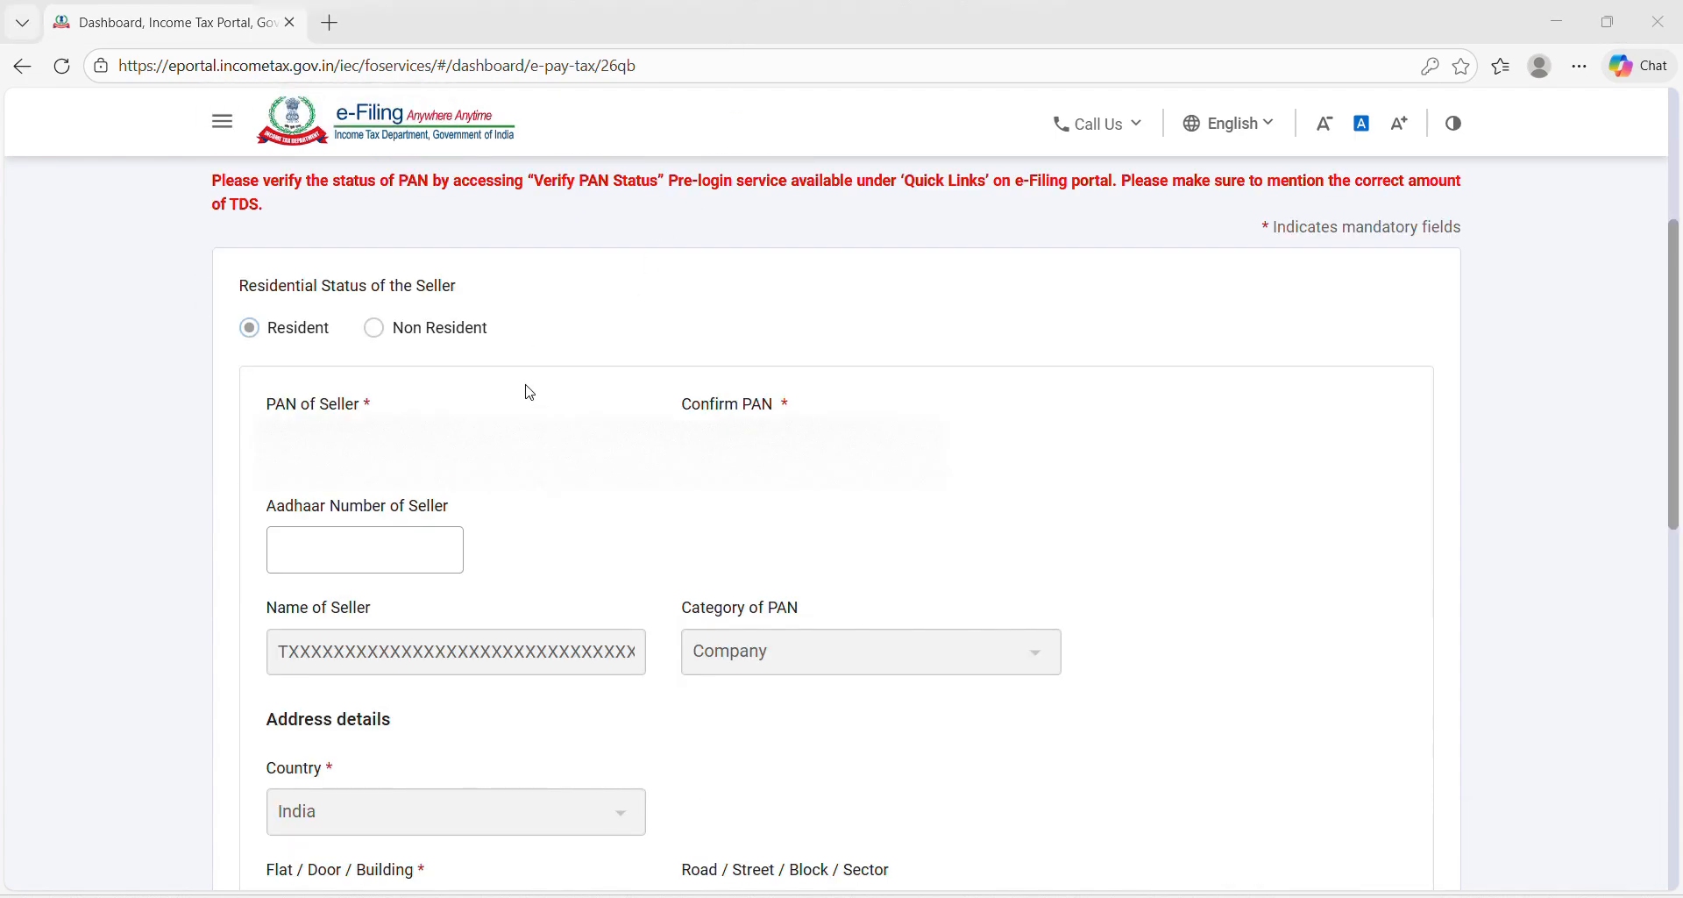
pyautogui.scroll(1, 530, 392)
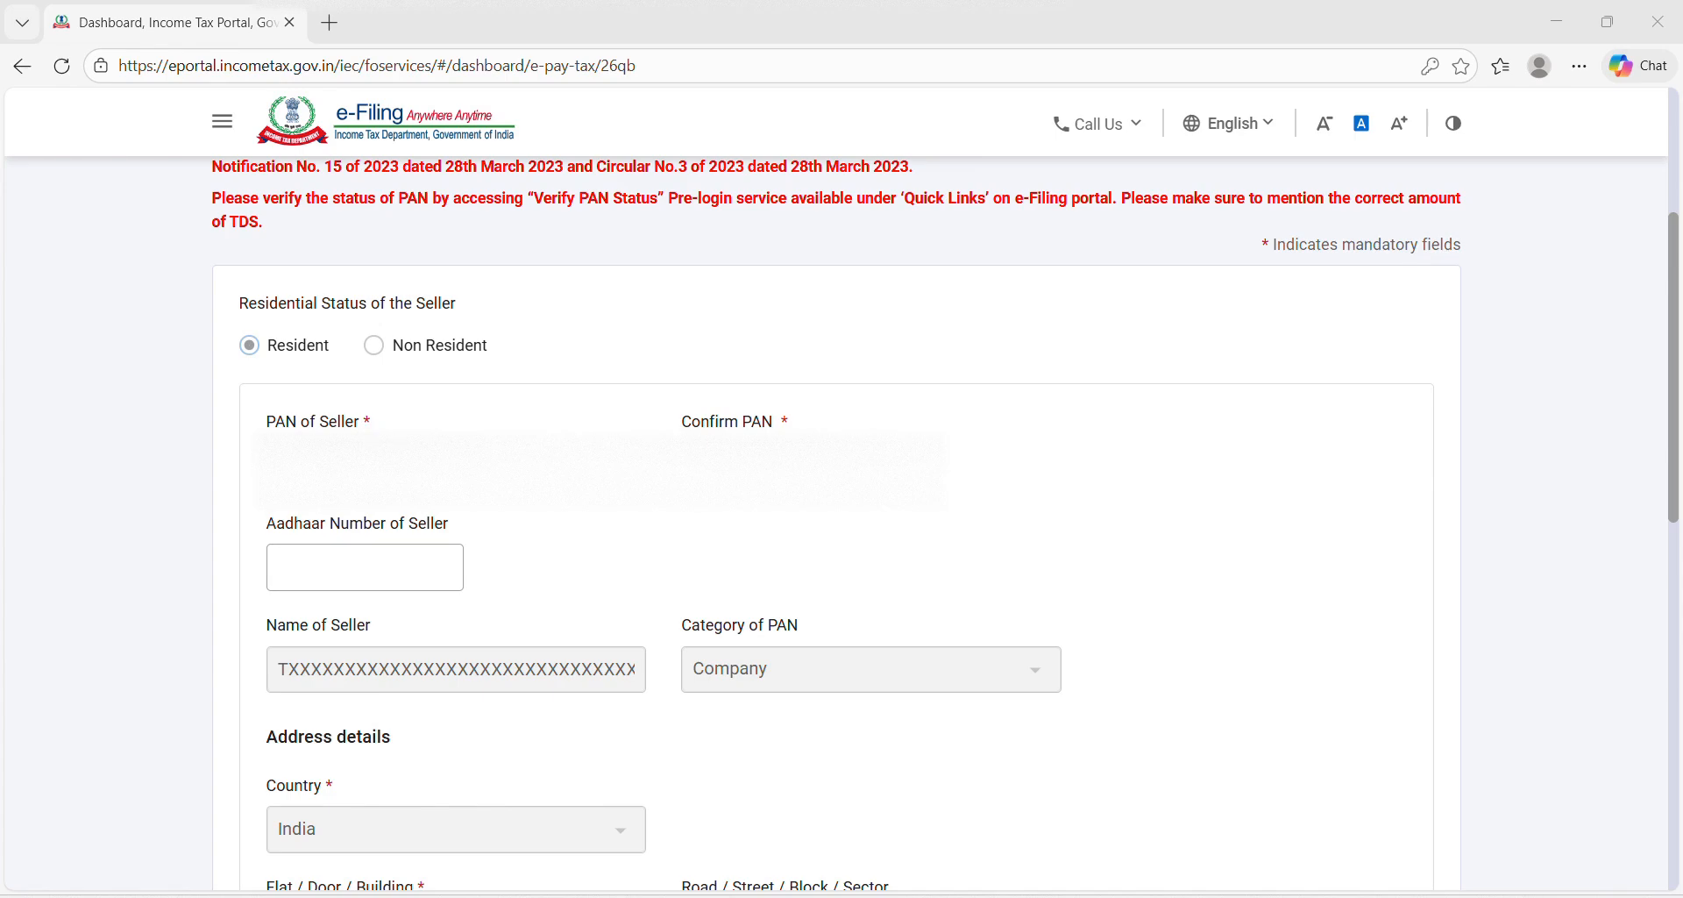
pyautogui.scroll(-1, 537, 551)
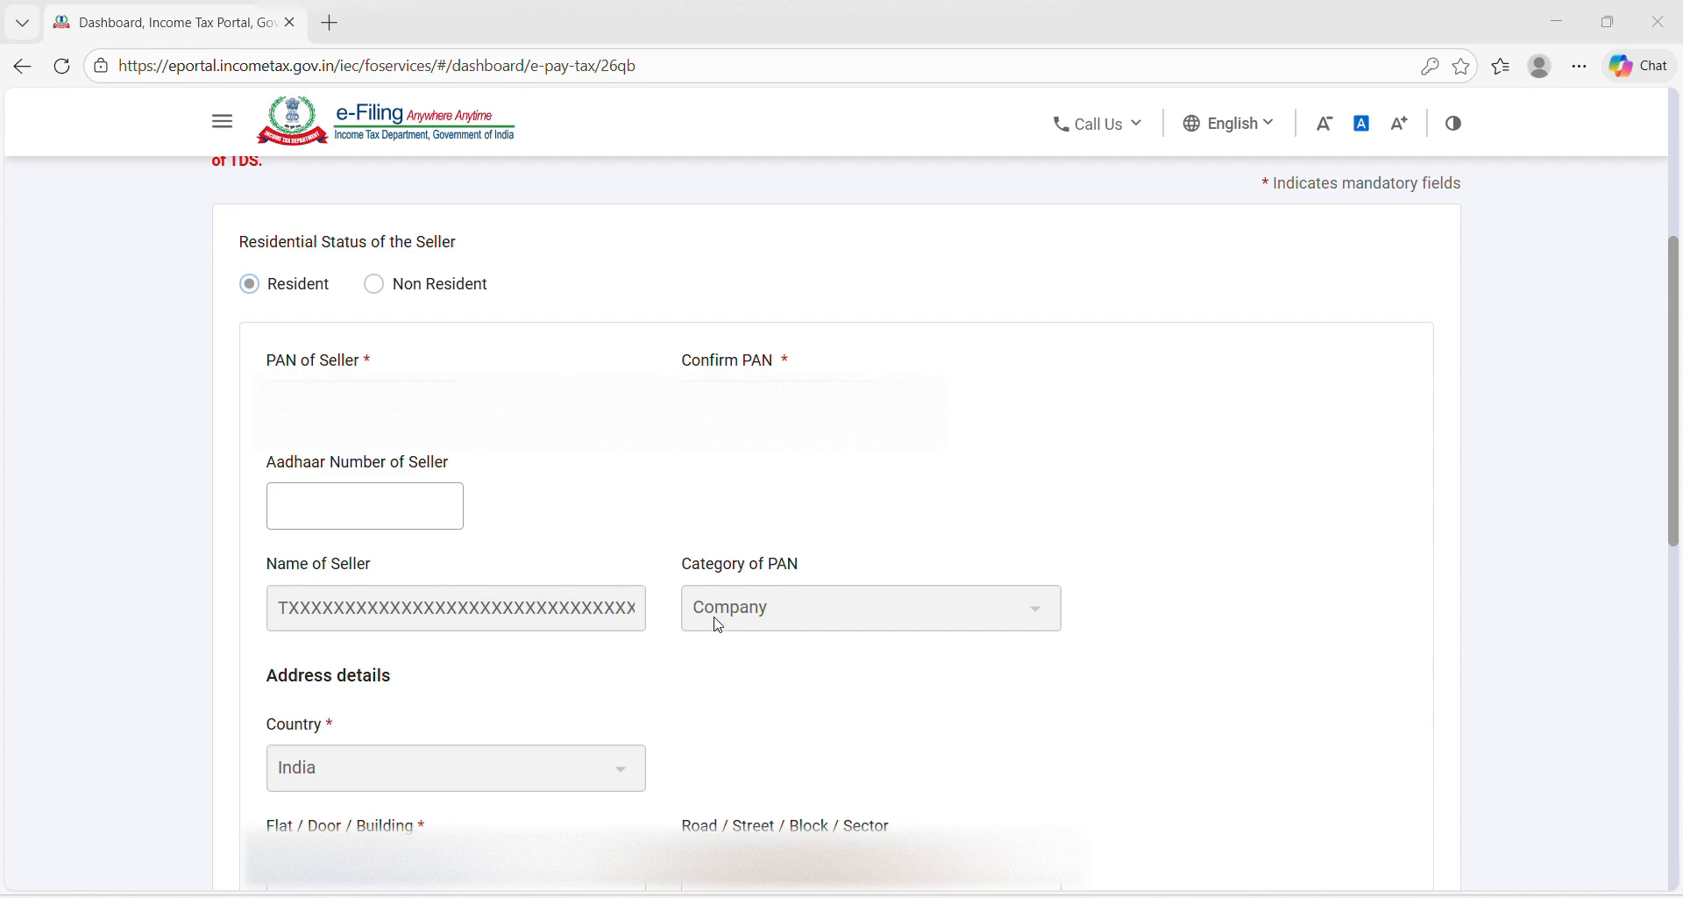
pyautogui.scroll(-1, 592, 681)
pyautogui.scroll(-1, 479, 697)
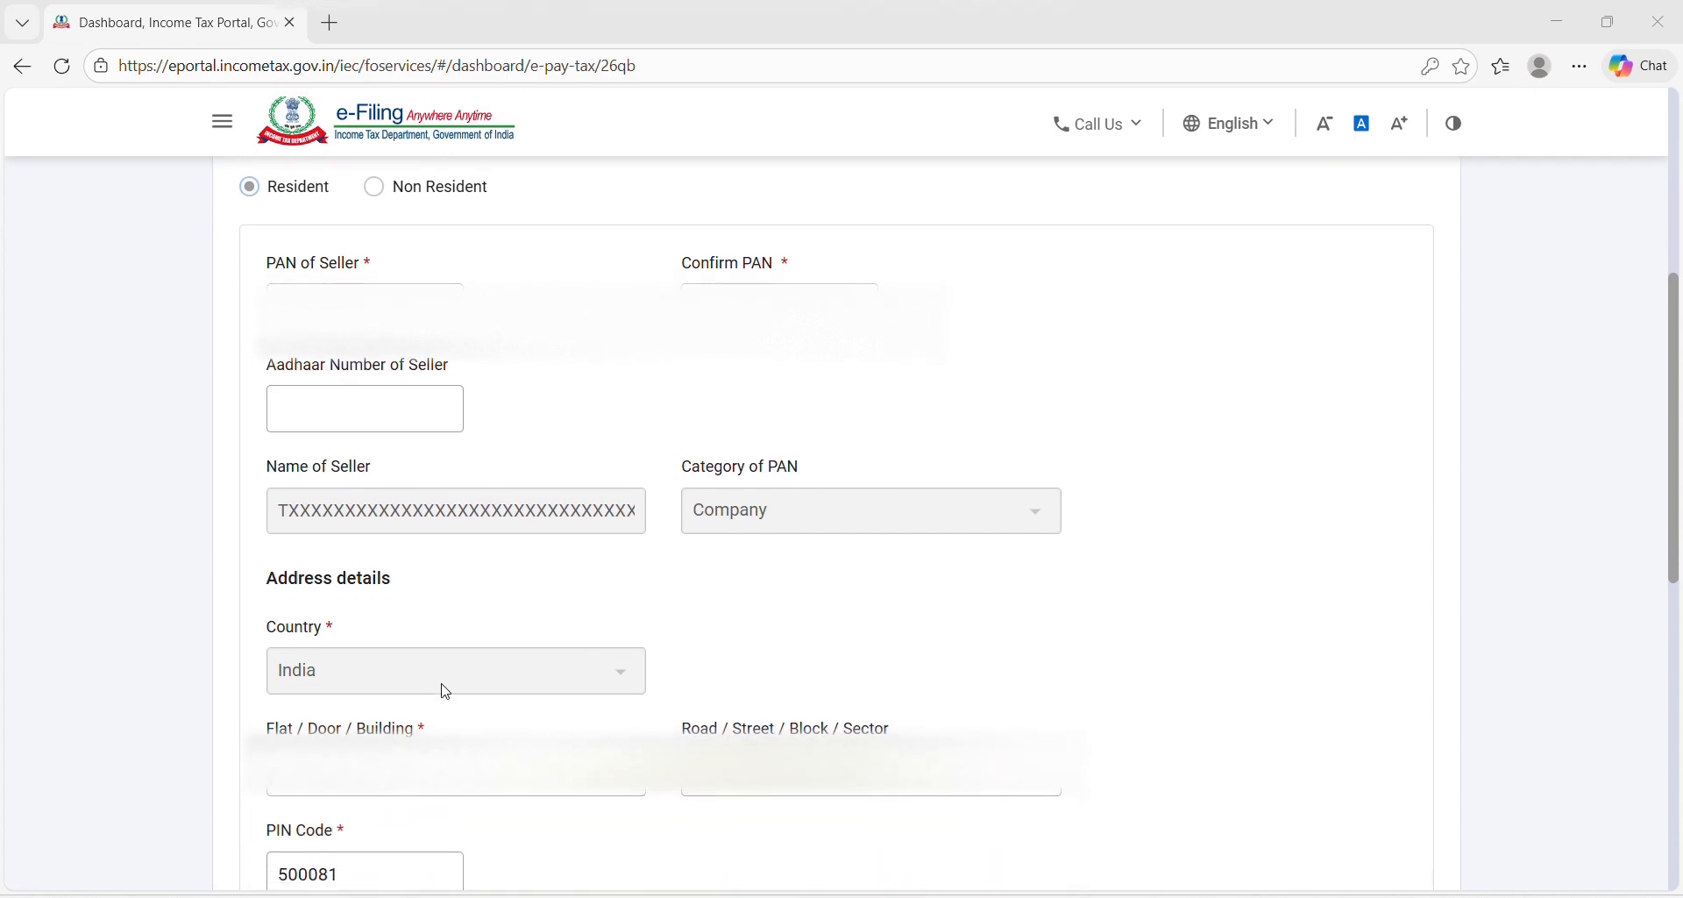
pyautogui.scroll(-3, 519, 662)
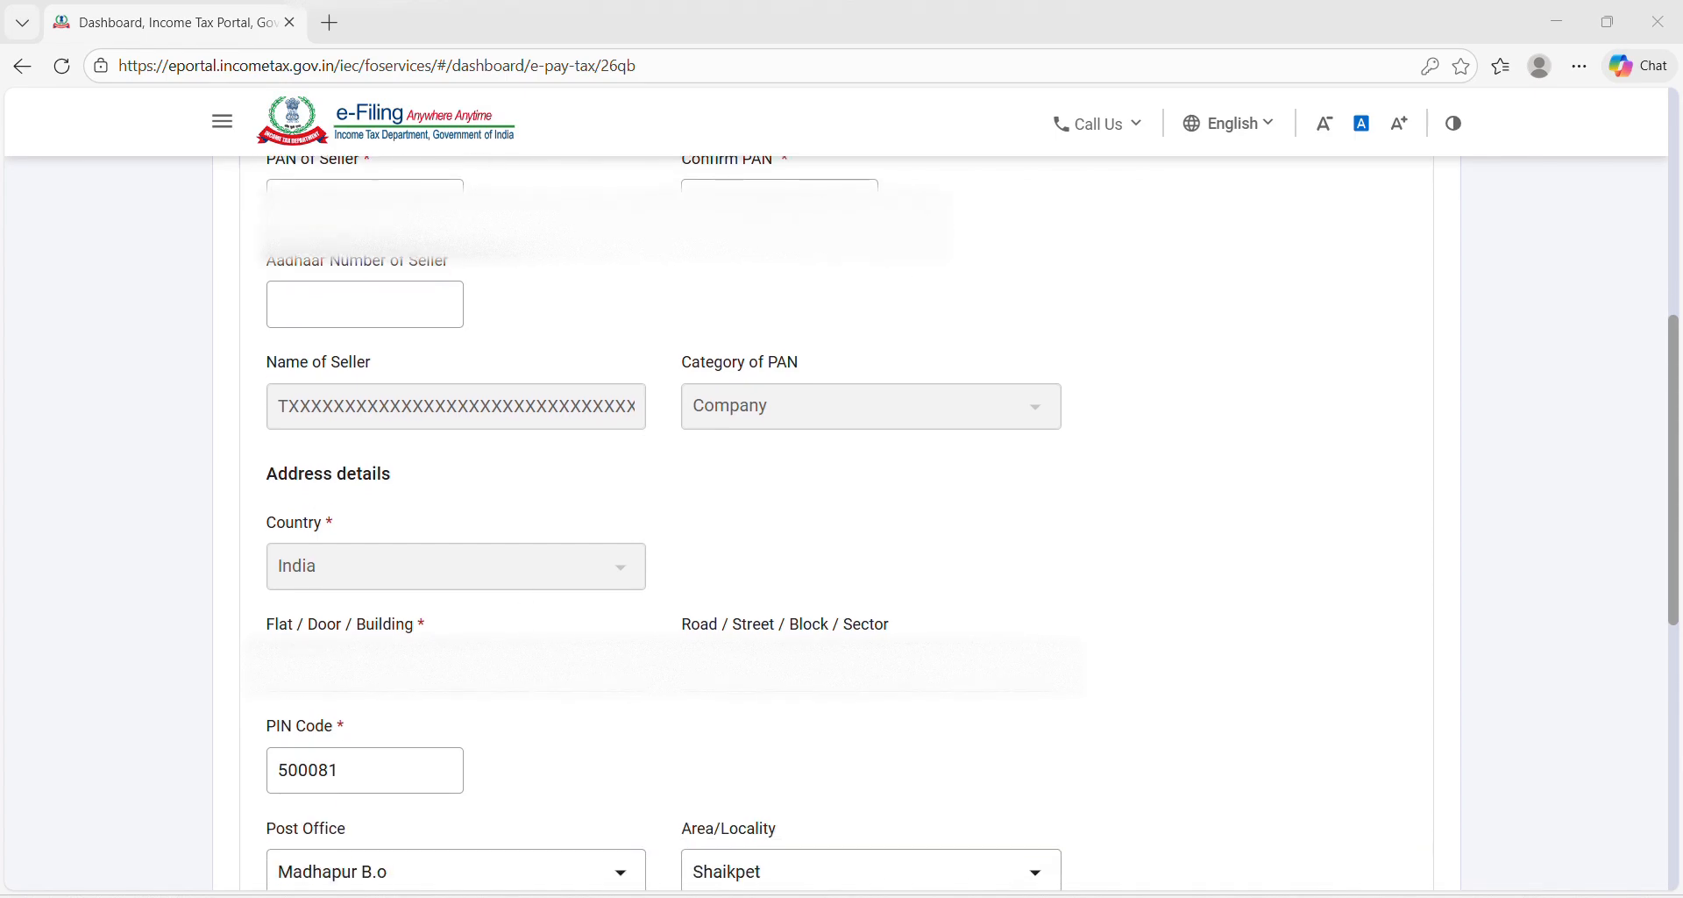
pyautogui.scroll(-1, 517, 679)
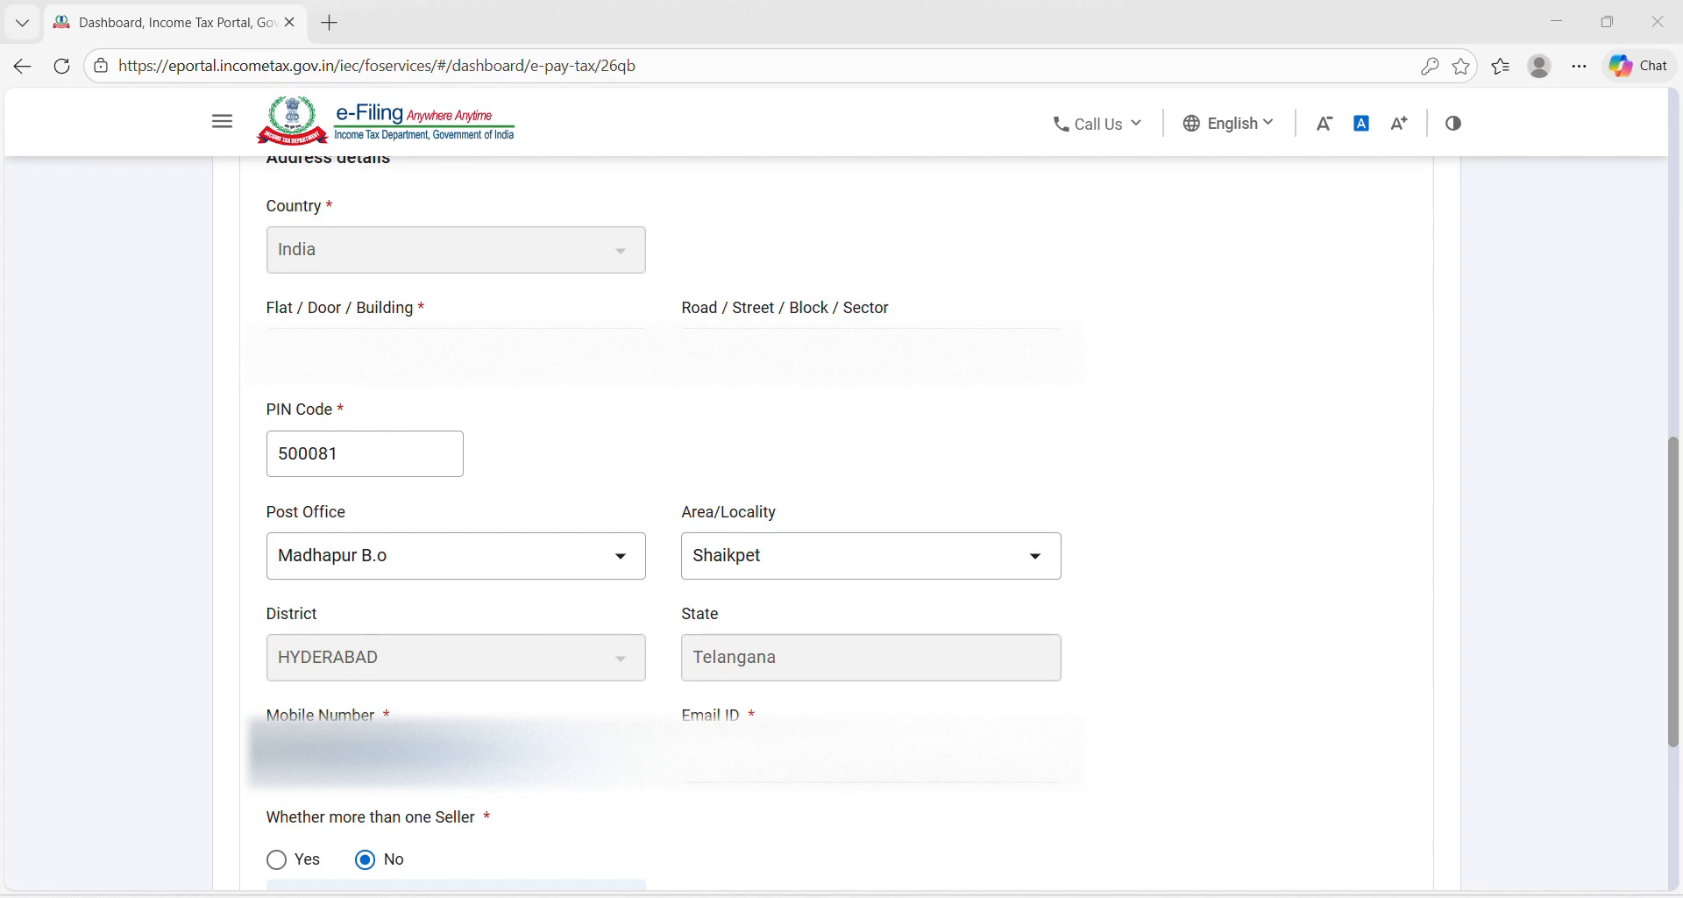
pyautogui.scroll(-1, 763, 755)
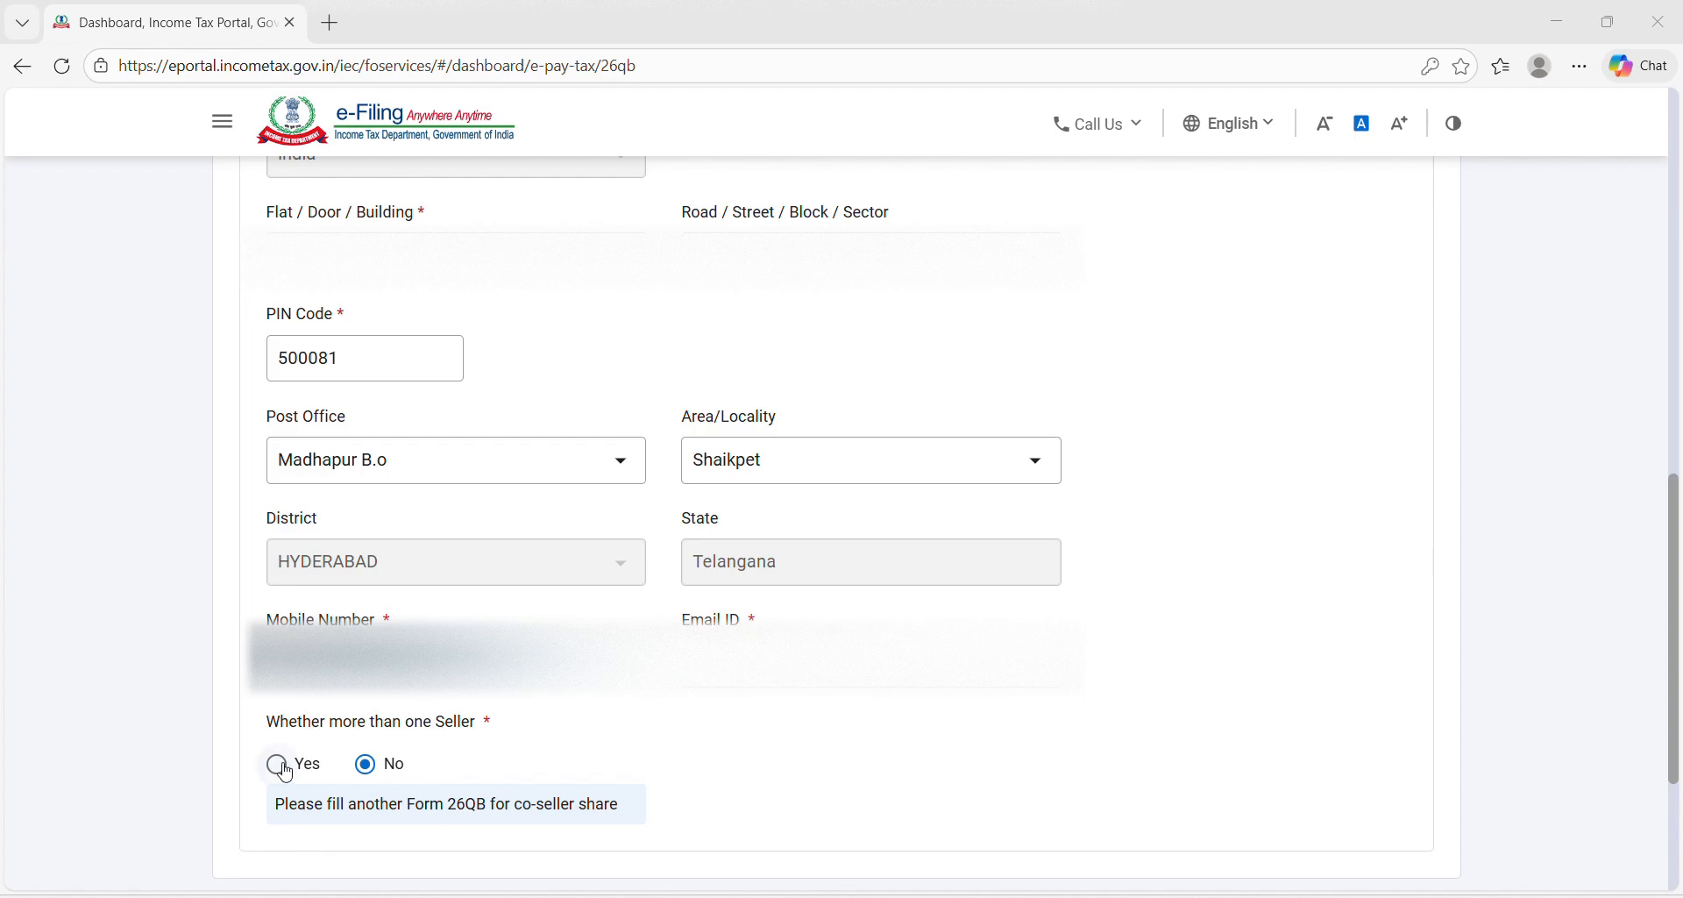
pyautogui.scroll(-1, 667, 763)
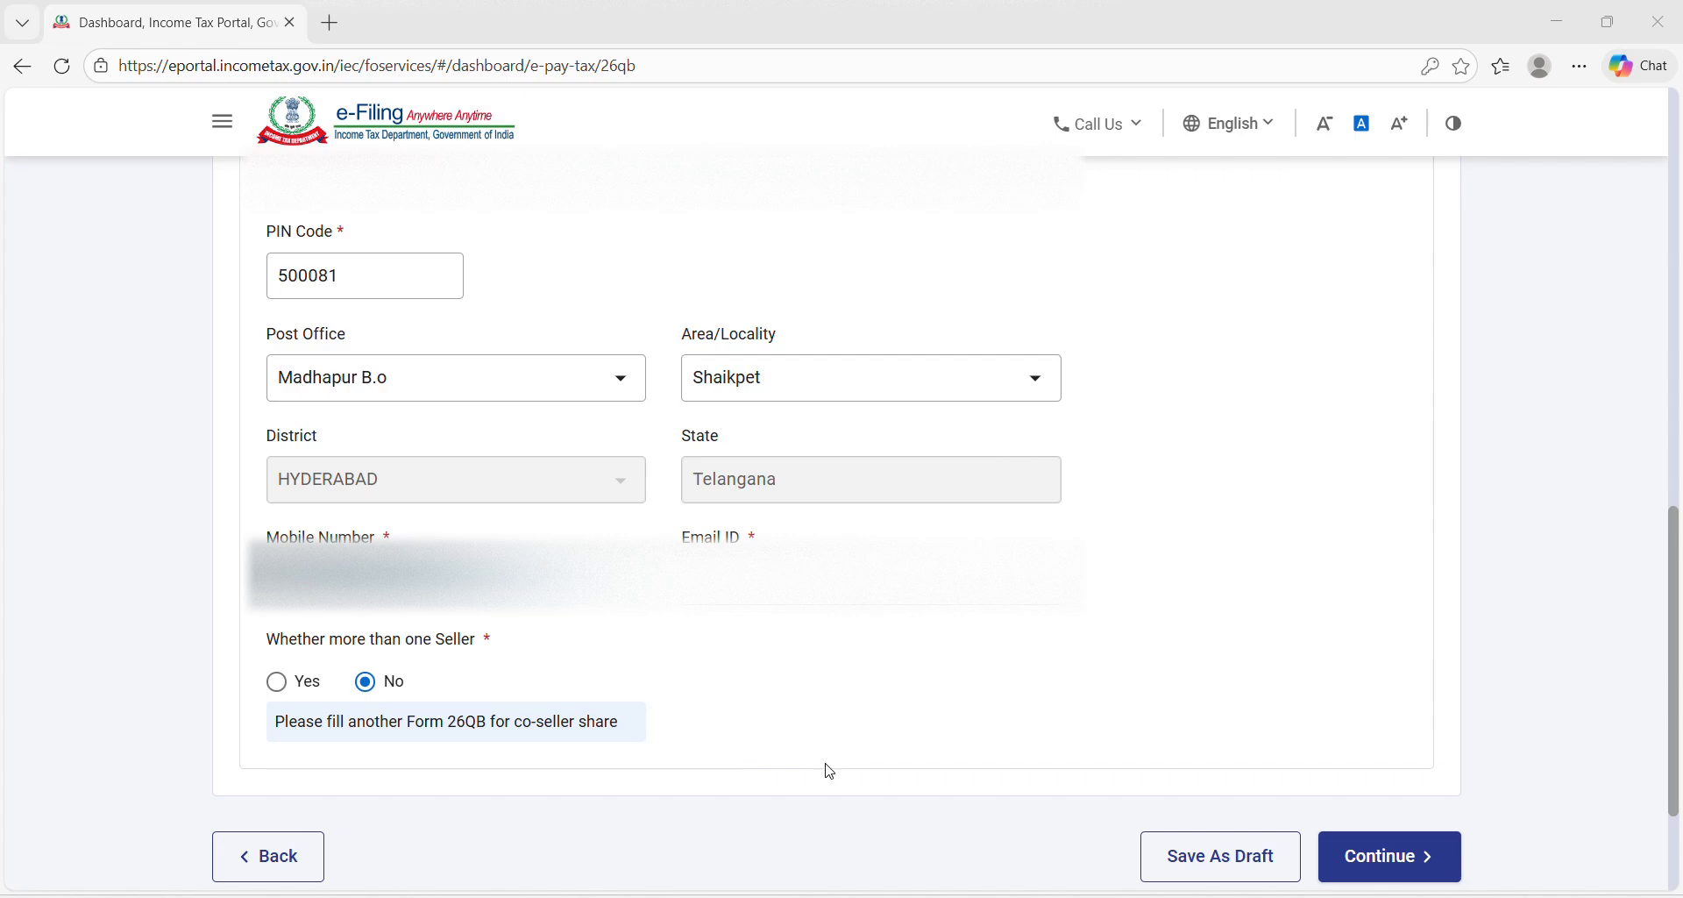
pyautogui.click(1381, 855)
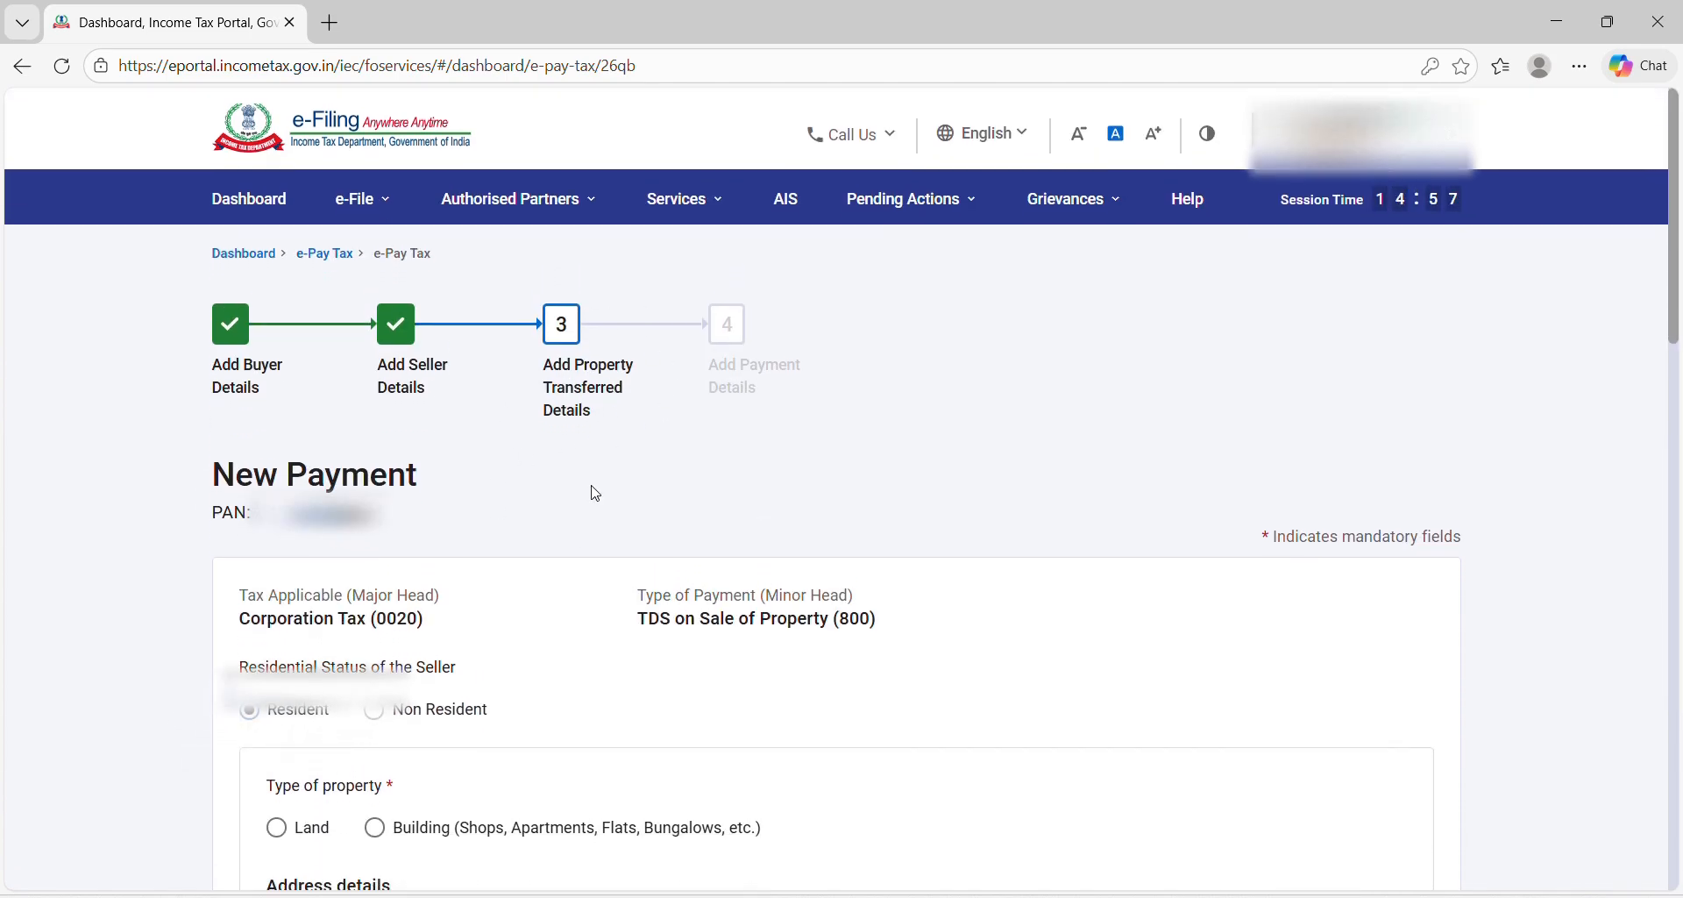
# - Set the type of property to Building and check the property's address details
pyautogui.scroll(-3, 590, 489)
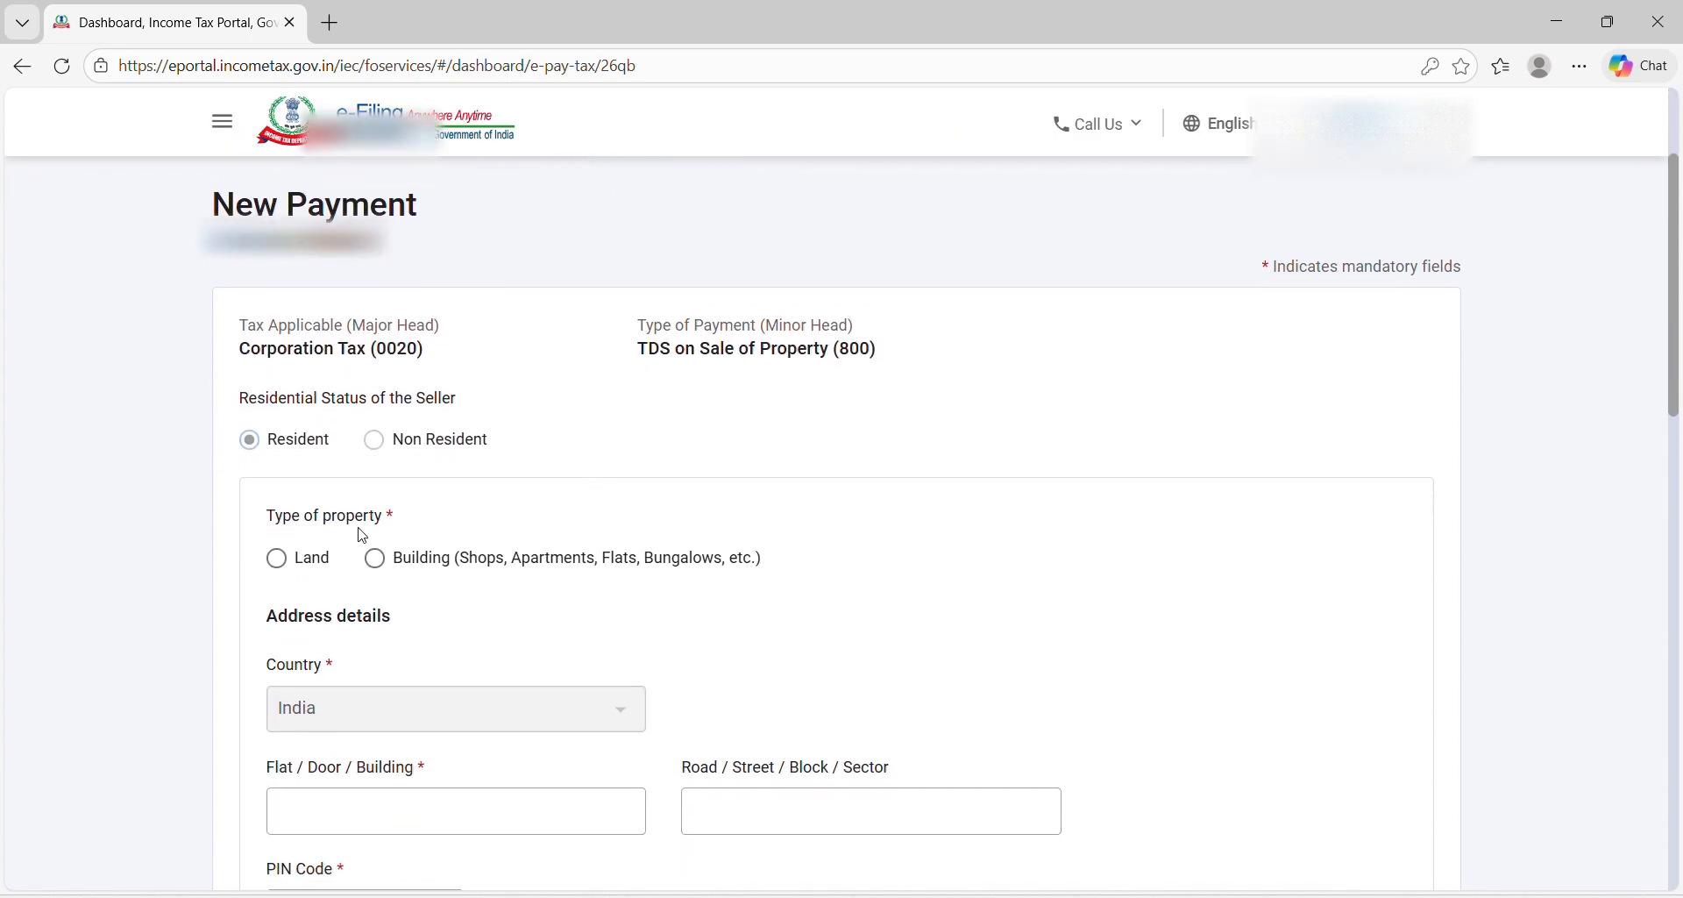
pyautogui.click(383, 571)
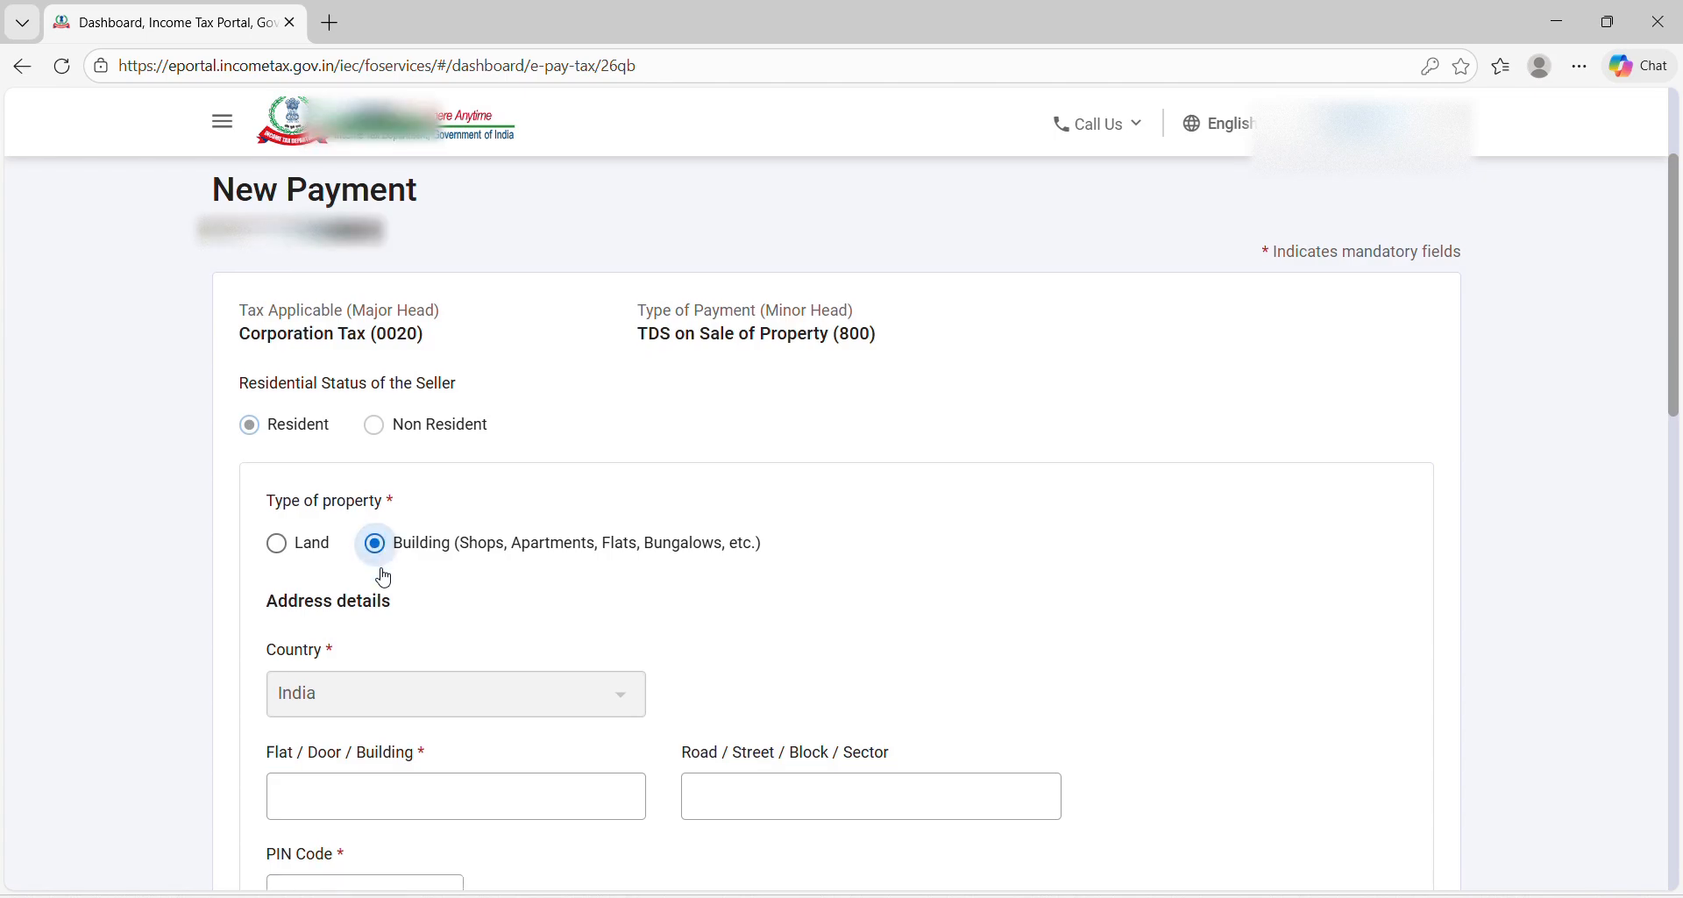
pyautogui.scroll(-2, 381, 577)
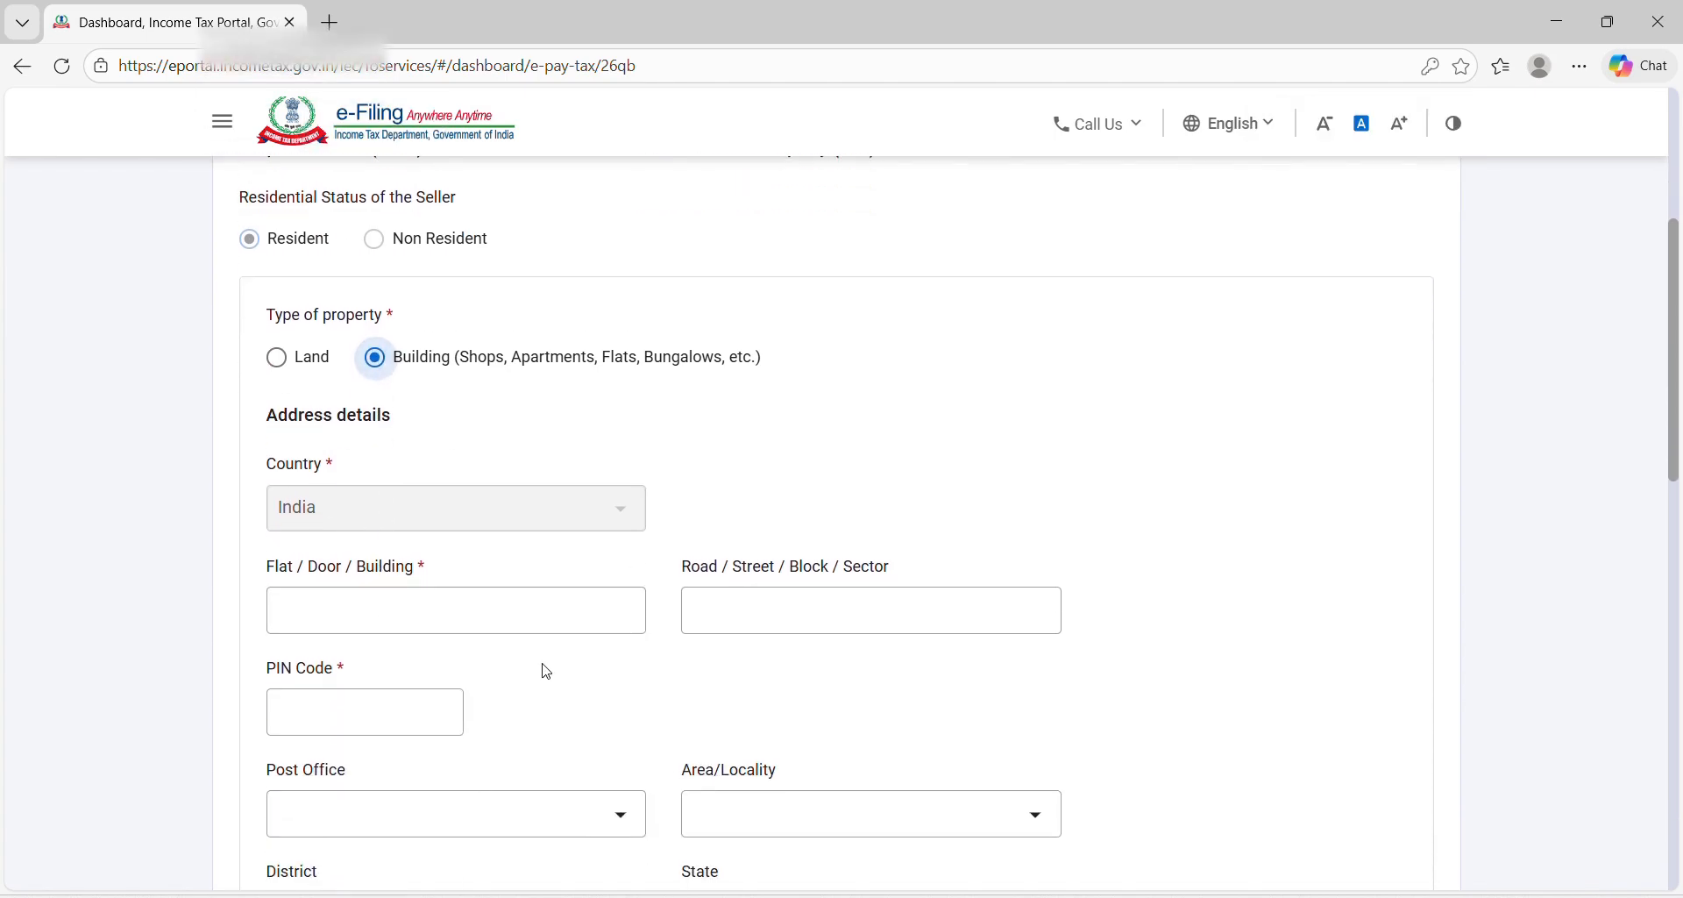
pyautogui.scroll(-2, 546, 668)
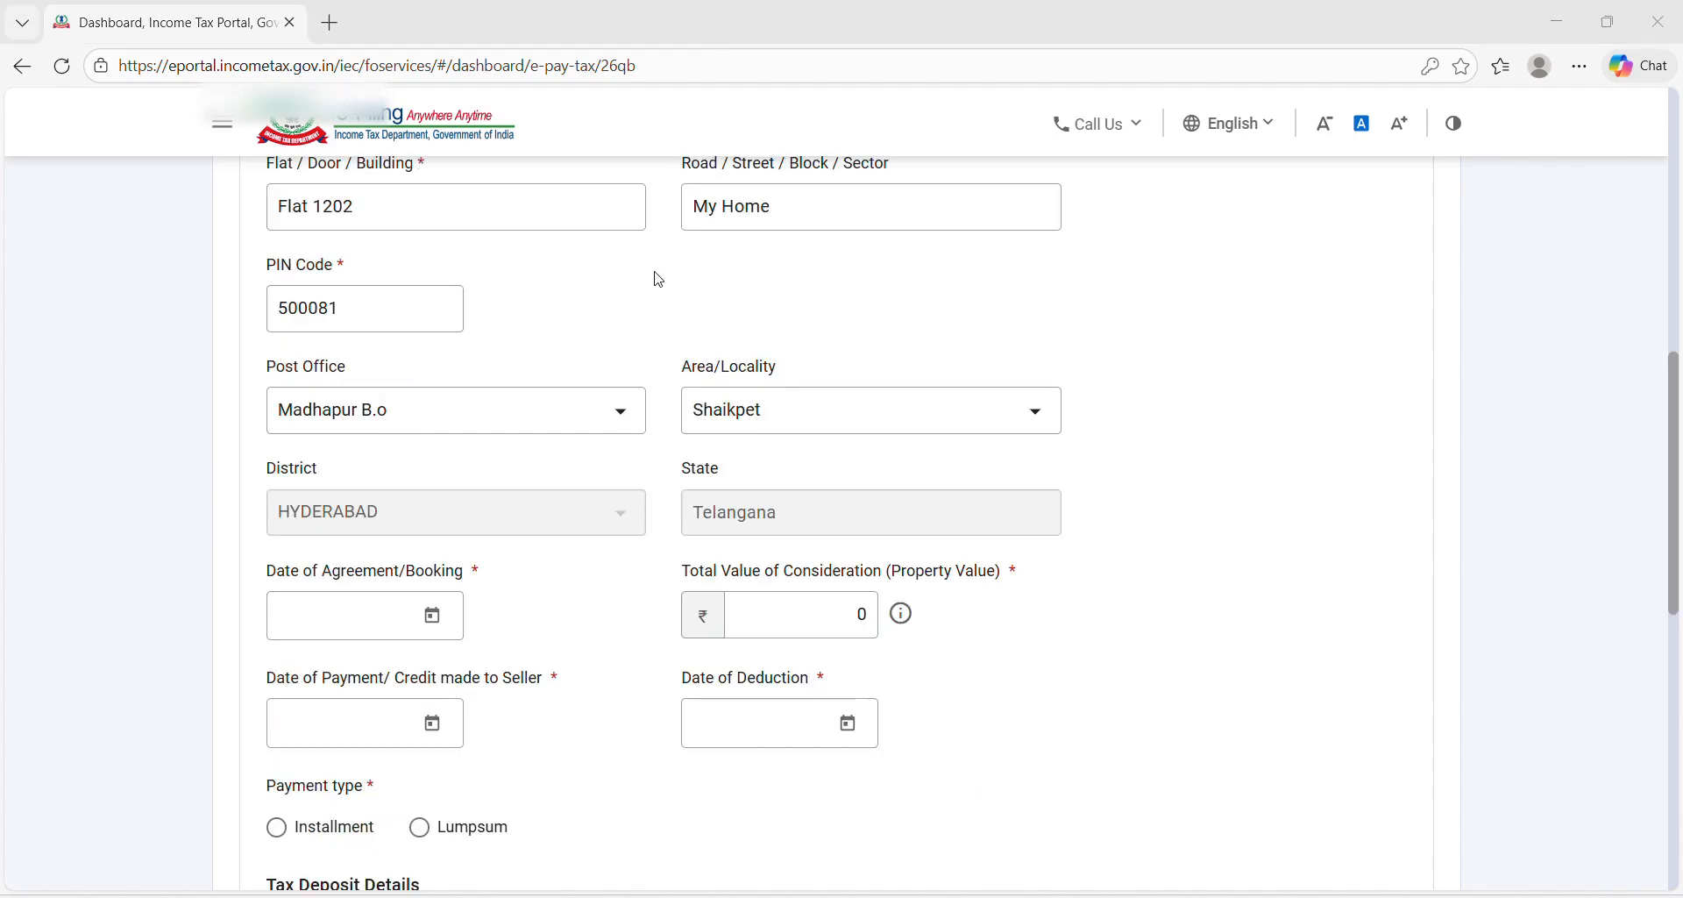
pyautogui.scroll(3, 549, 439)
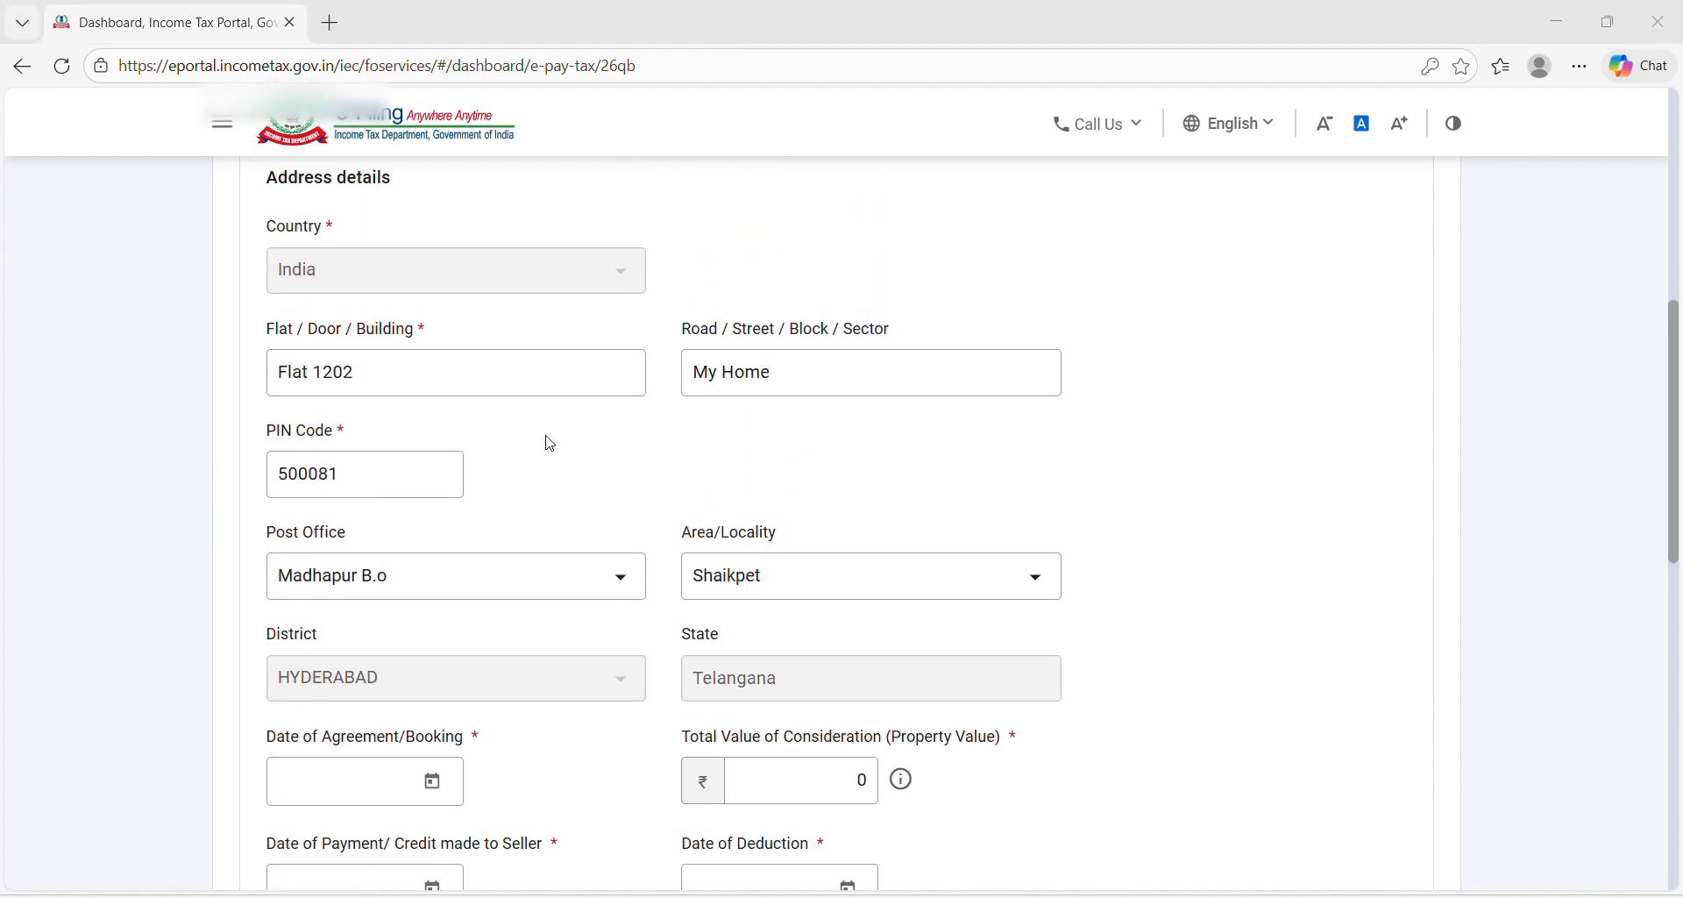
# - Set the date of agreement/booking to 01-Jan-2026 and the total value of consideration to ₹1,00,00,000
pyautogui.scroll(-3, 550, 444)
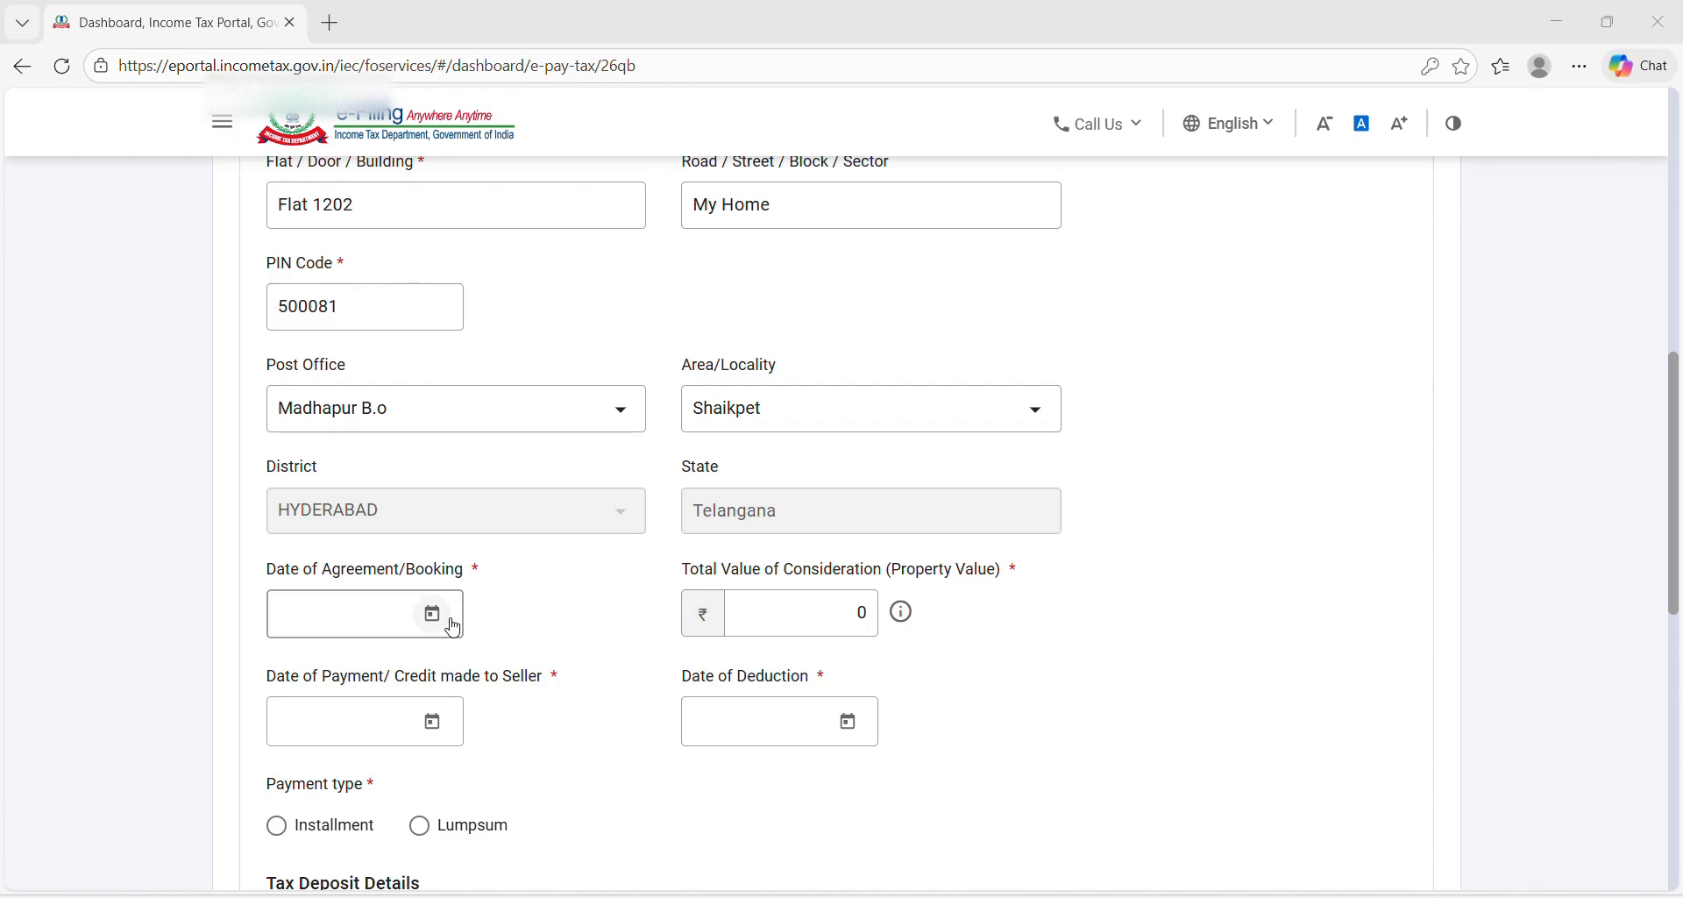
pyautogui.click(433, 618)
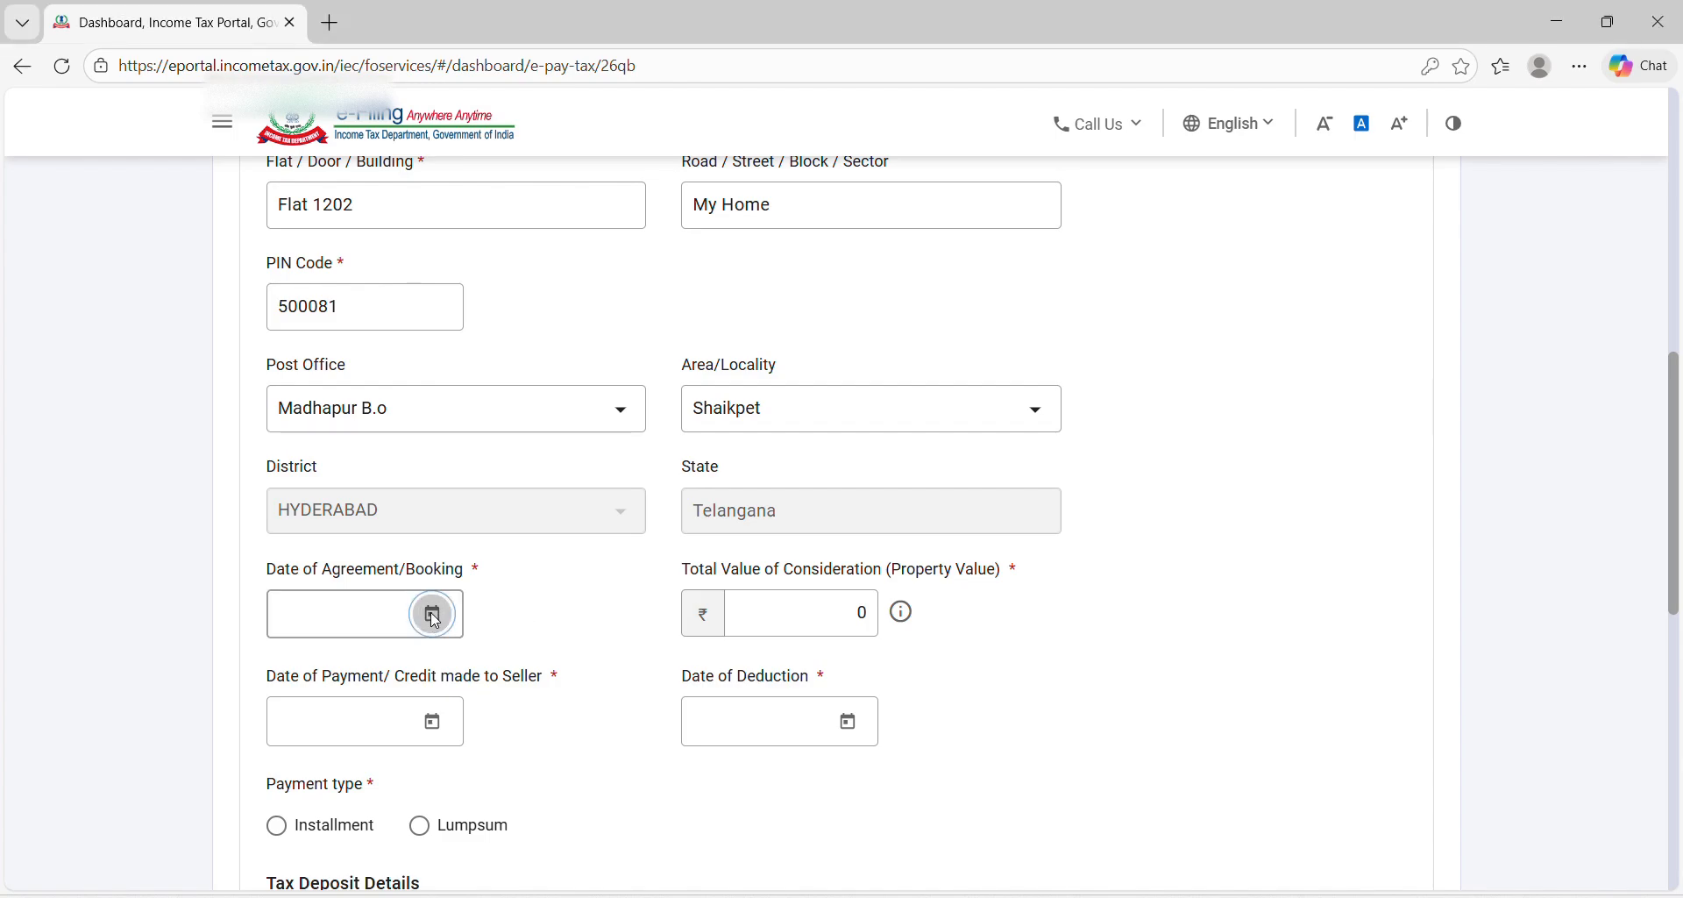
pyautogui.click(473, 342)
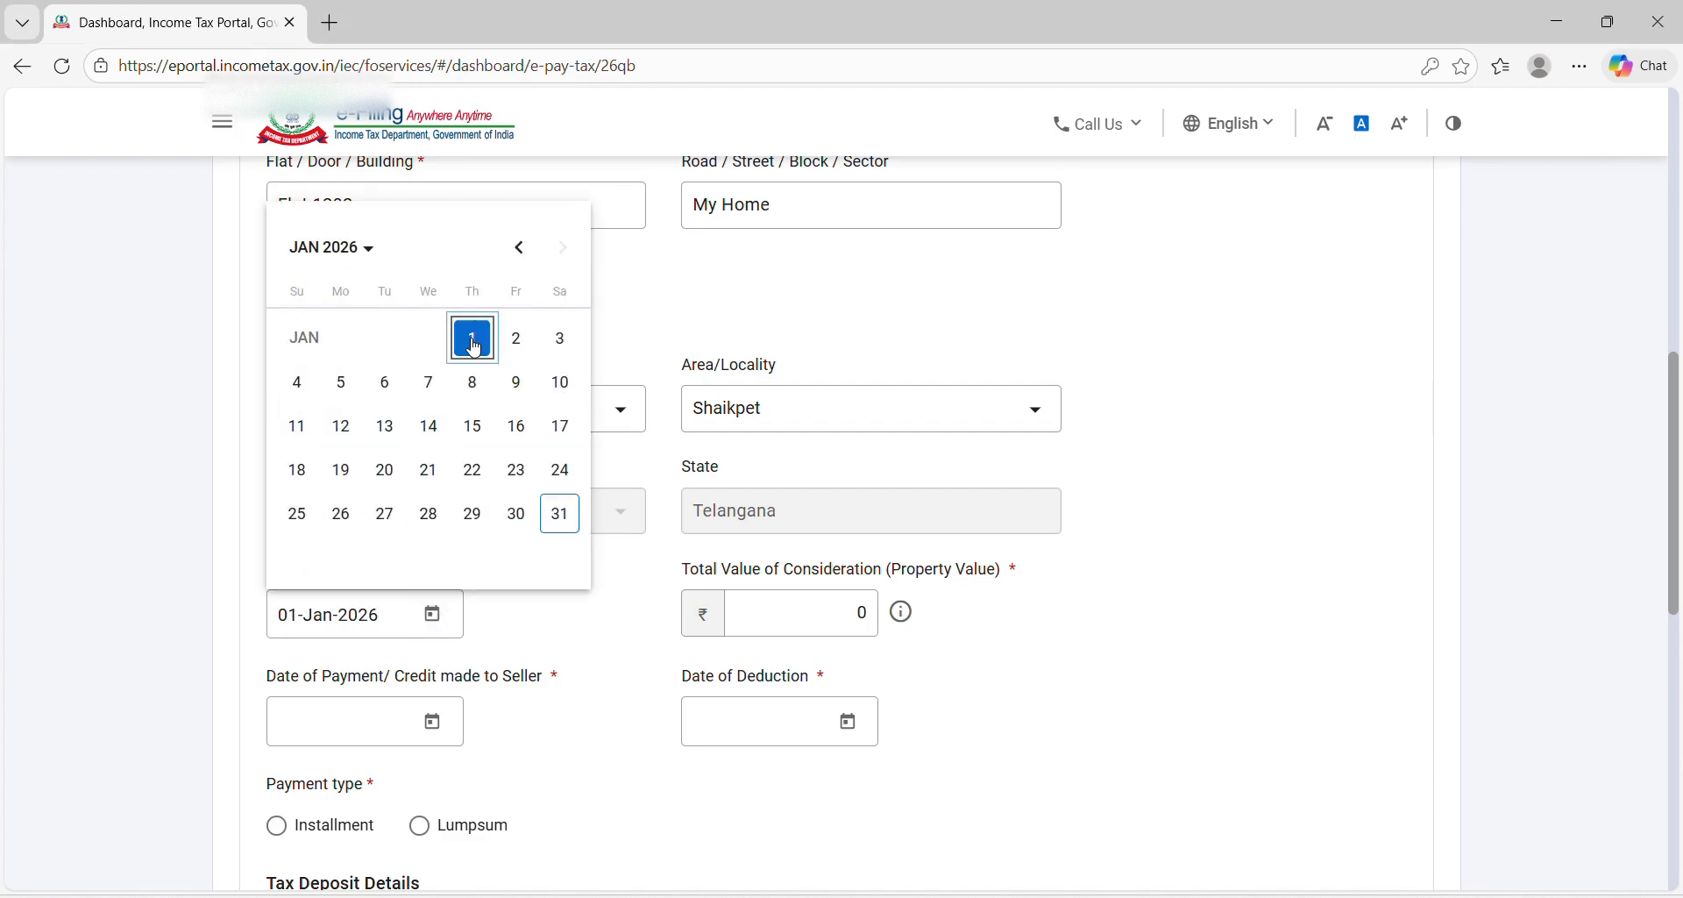
pyautogui.click(835, 623)
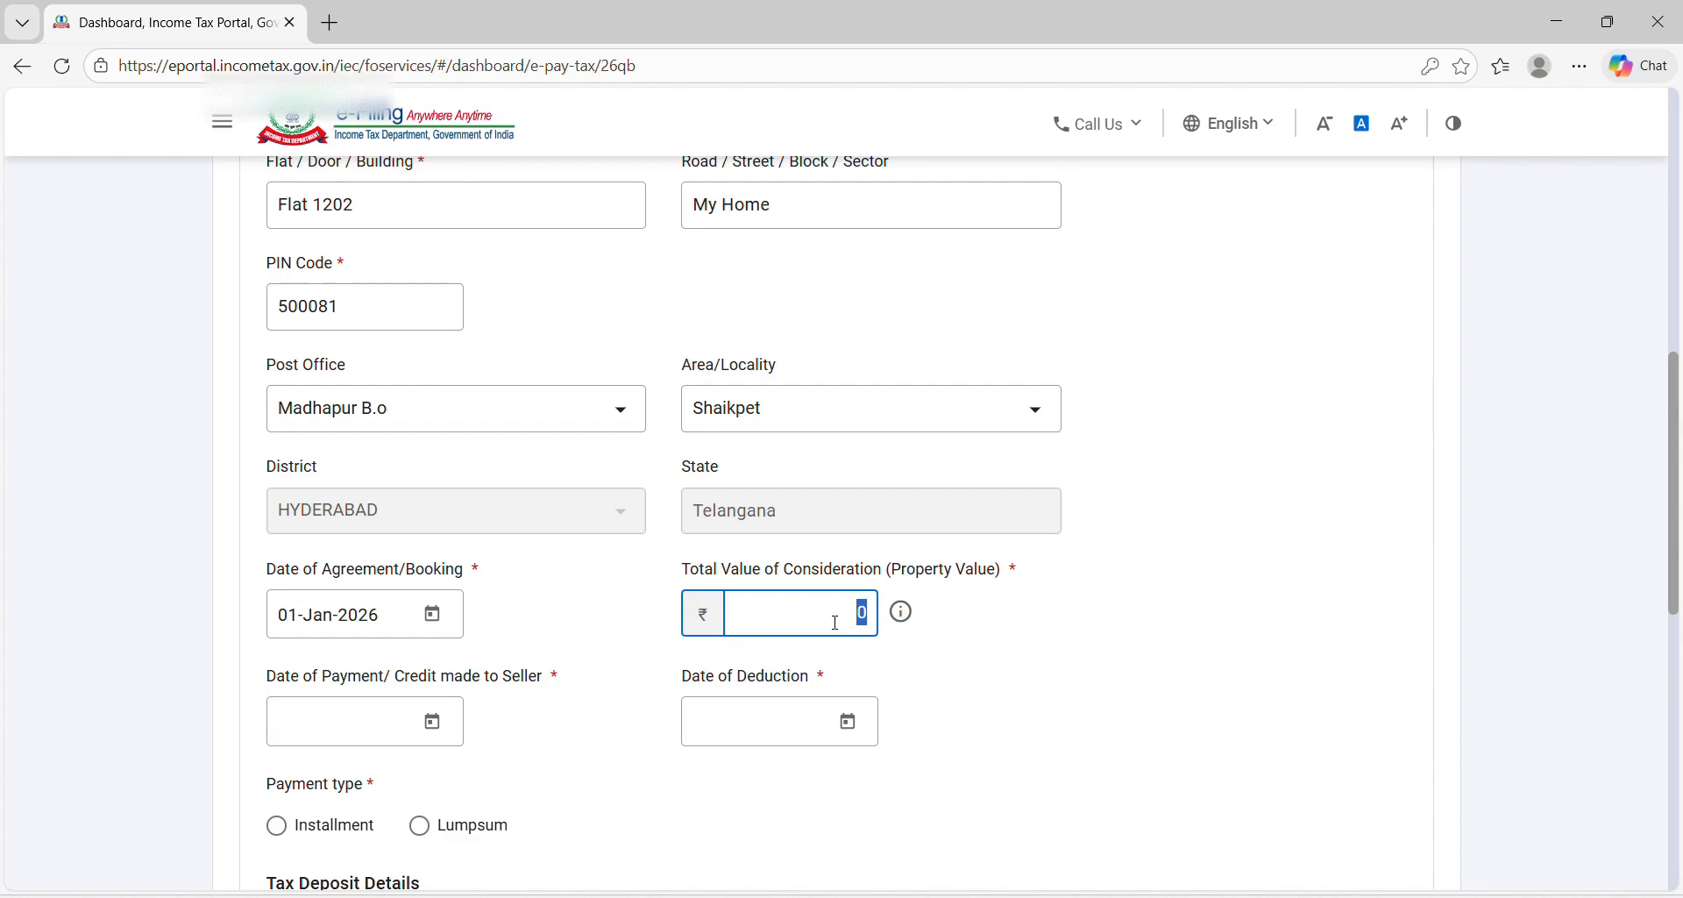
pyautogui.write('1,00,00,000')
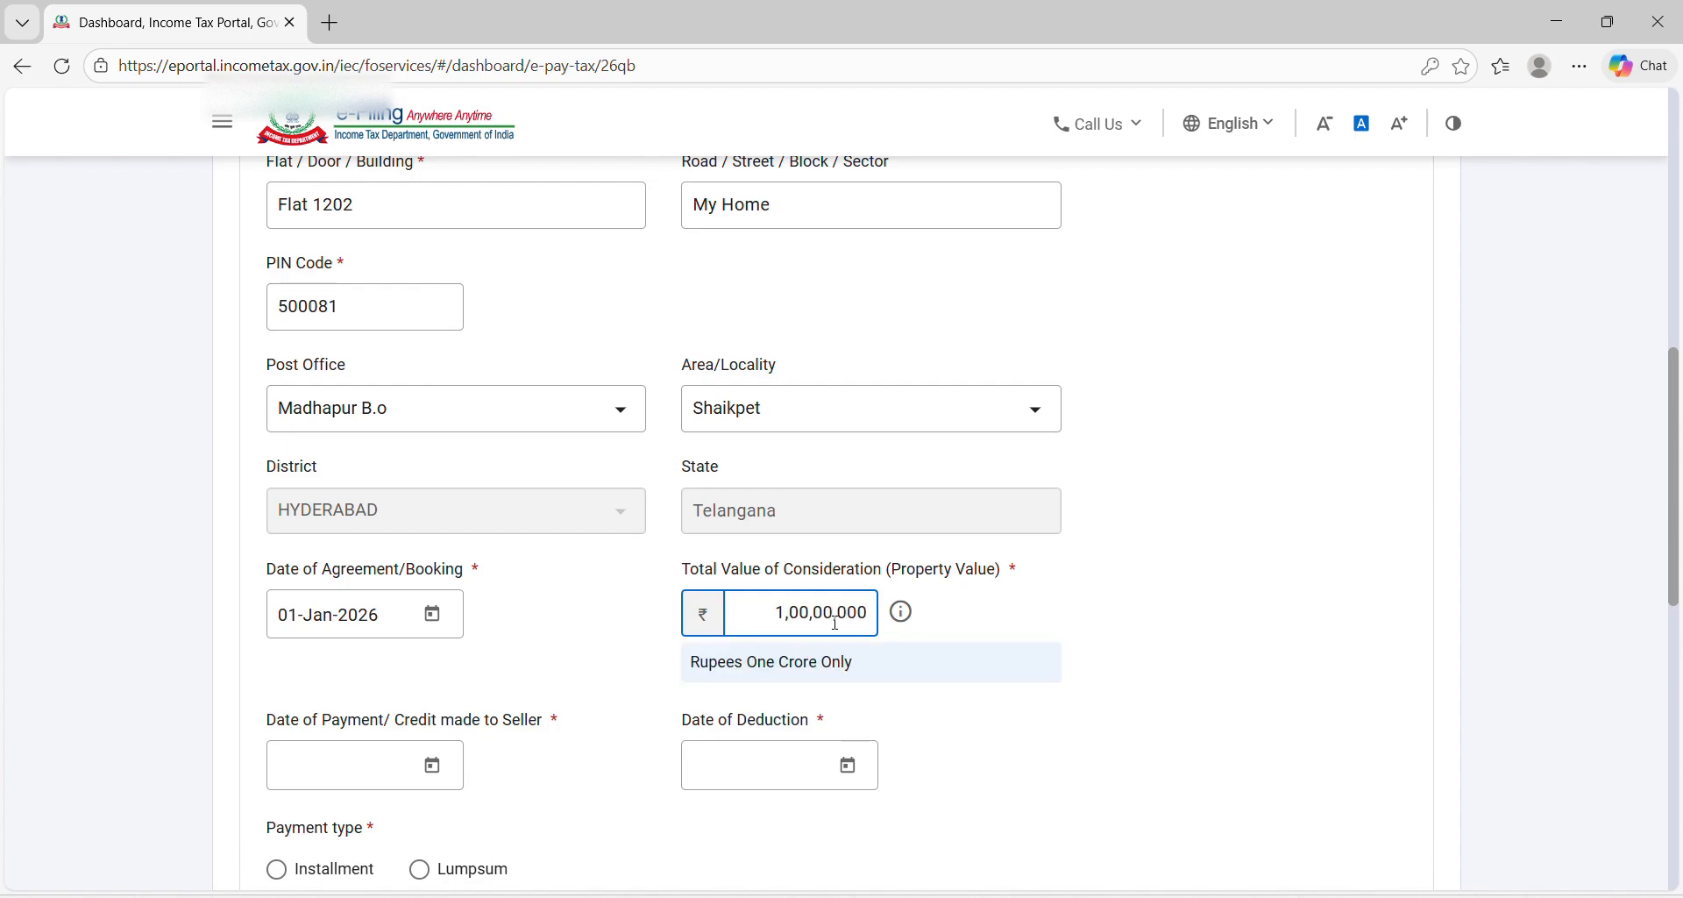
pyautogui.scroll(-1, 564, 763)
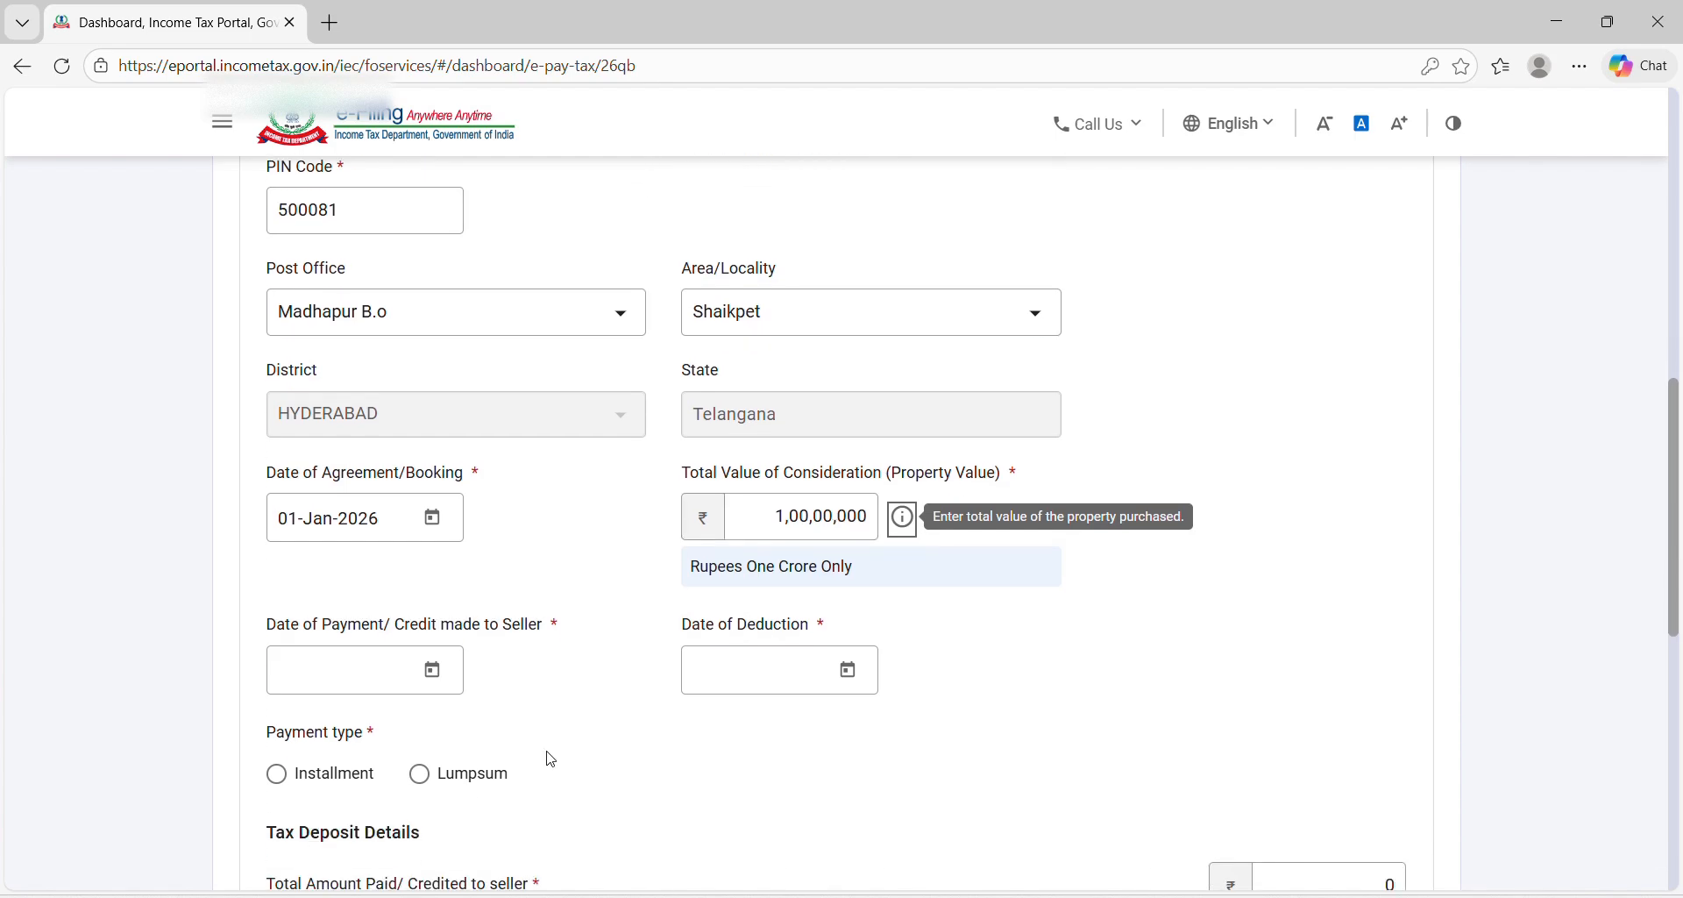
# - Set the date of payment to the seller to 31-Jan-2026 and mark the payment as an installment that is not the last one
pyautogui.click(432, 670)
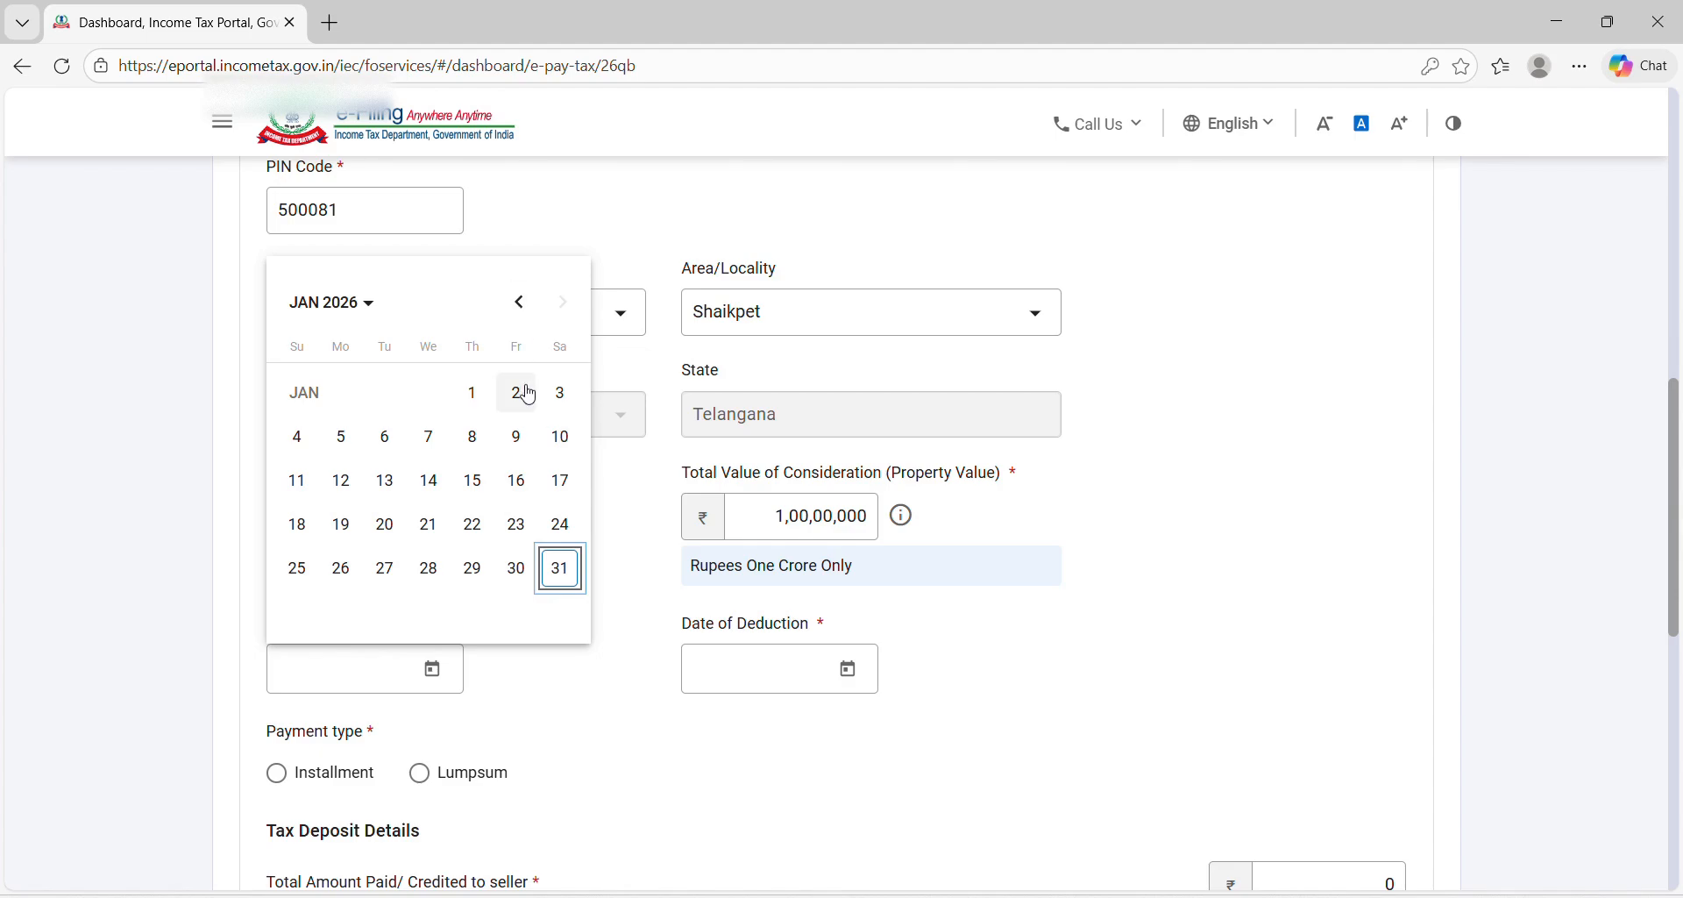
pyautogui.click(561, 568)
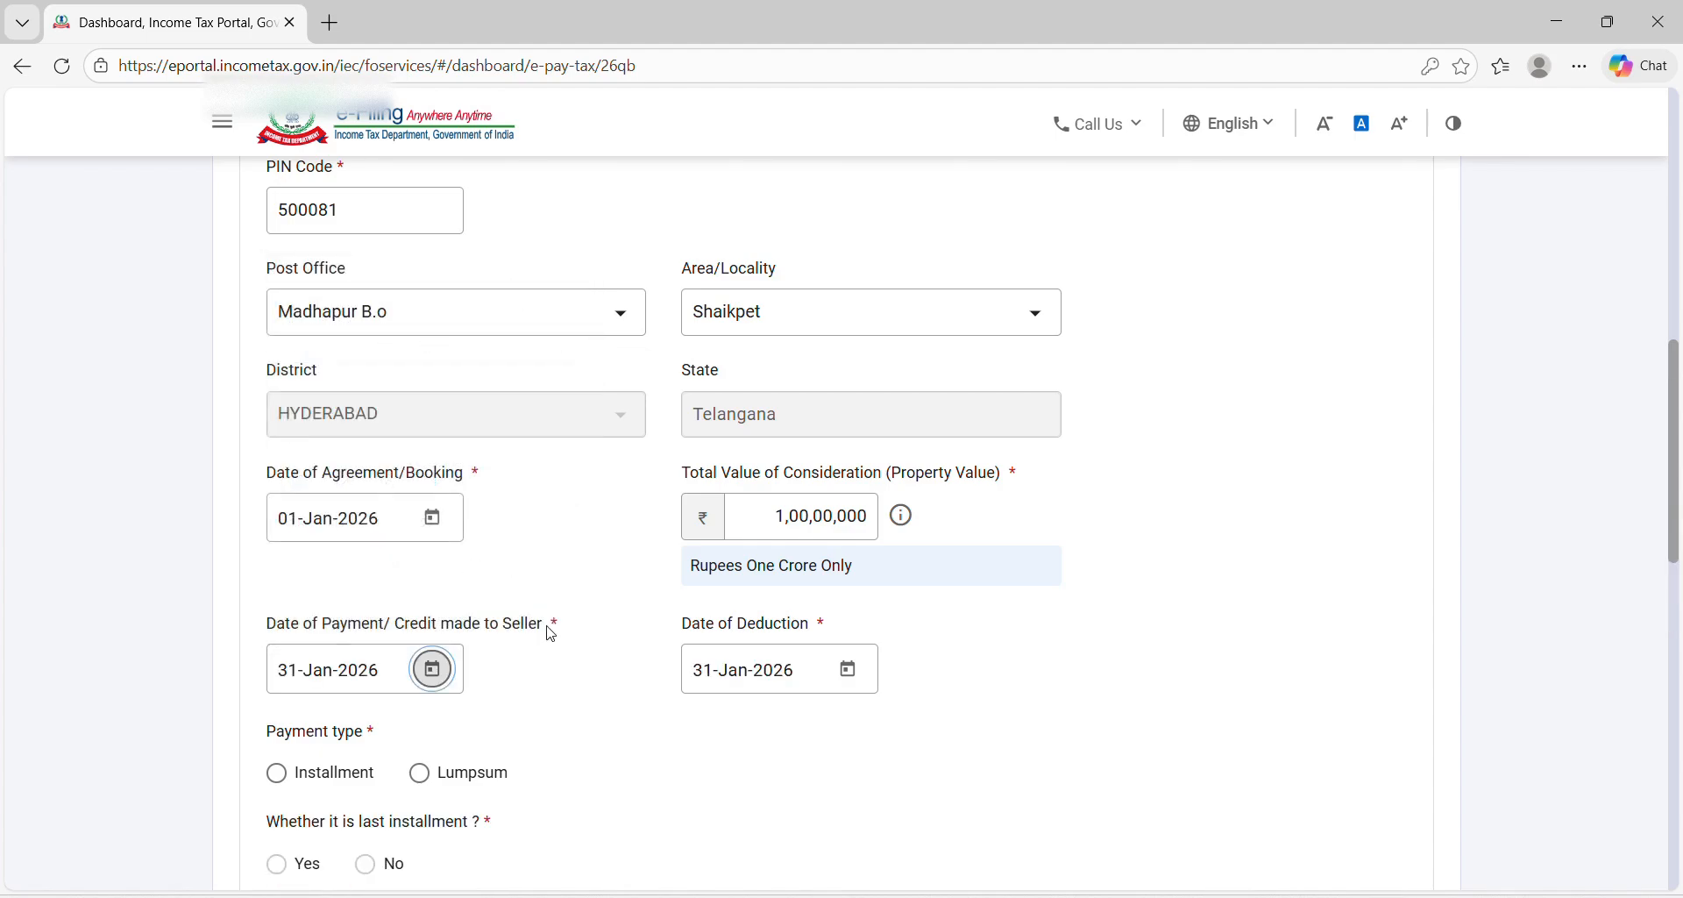
pyautogui.click(276, 772)
pyautogui.scroll(-2, 644, 730)
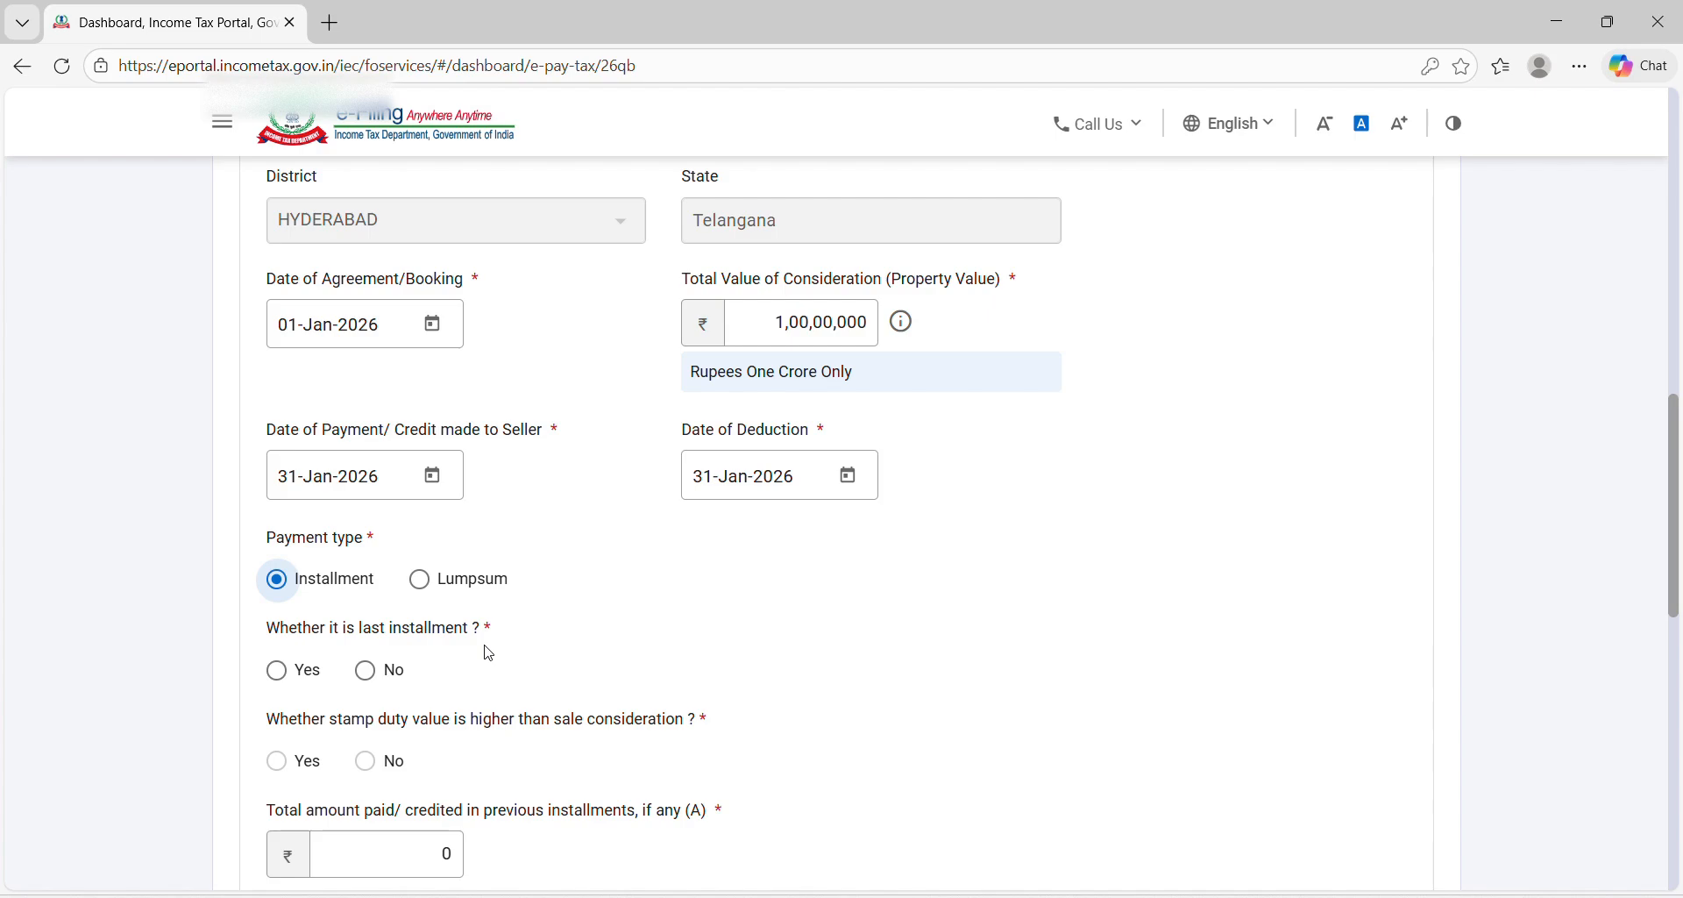
pyautogui.click(369, 679)
# - Leave the previous installments amount at 0 and set the amount paid/credited currently to ₹60,00,000
pyautogui.scroll(-2, 526, 702)
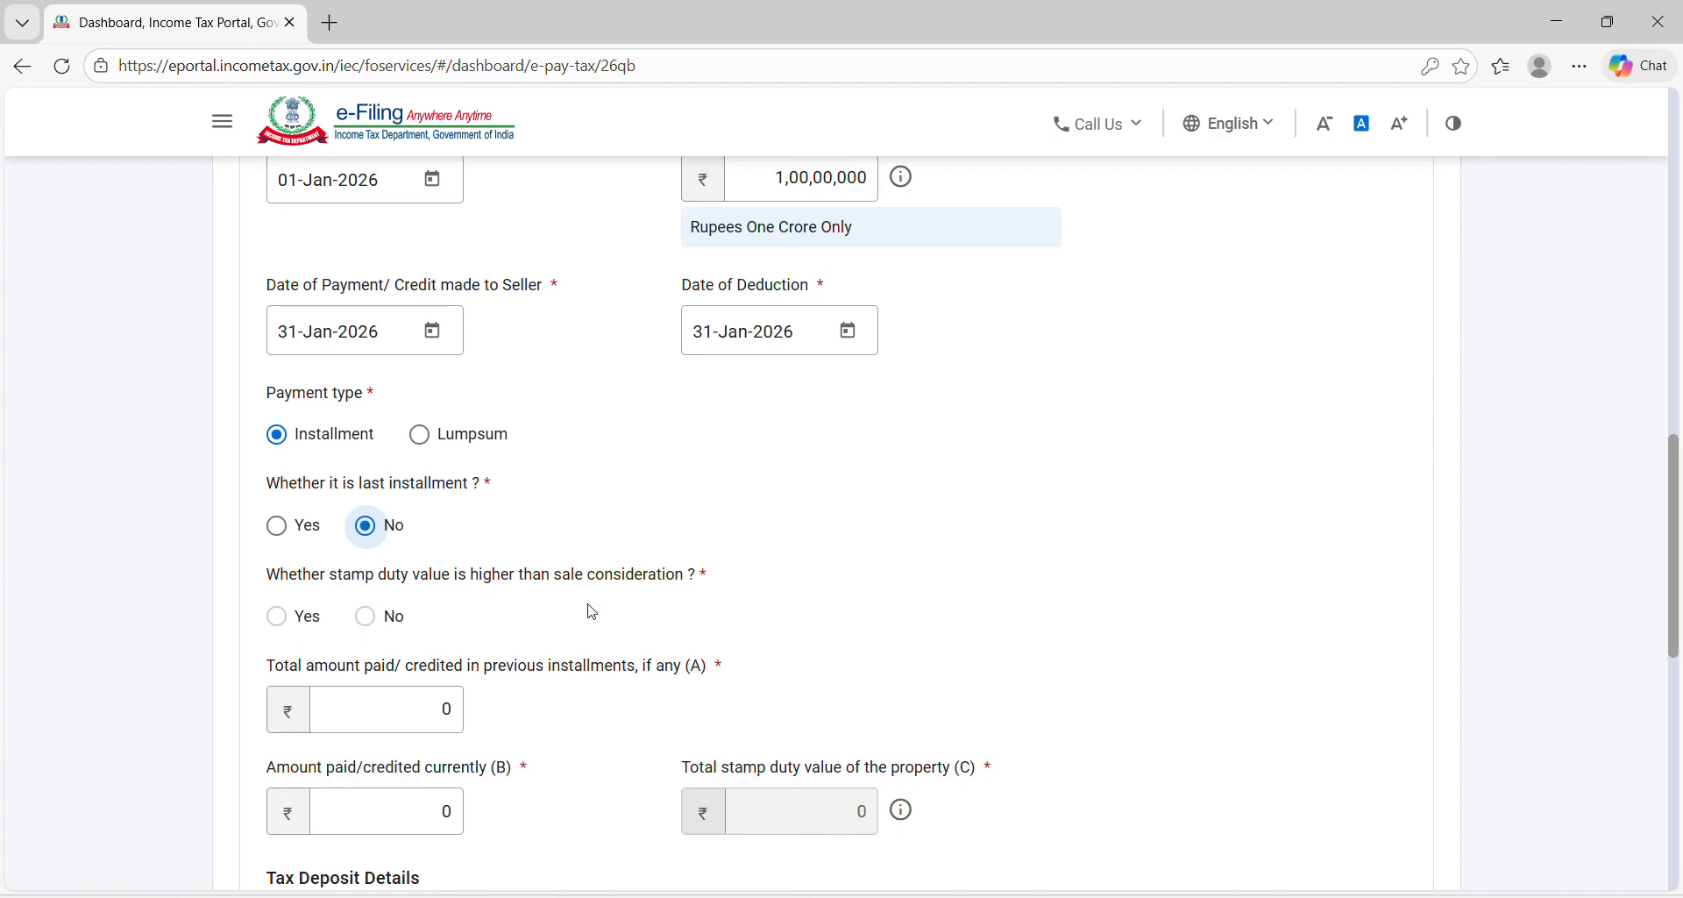
pyautogui.scroll(-1, 592, 612)
pyautogui.click(409, 636)
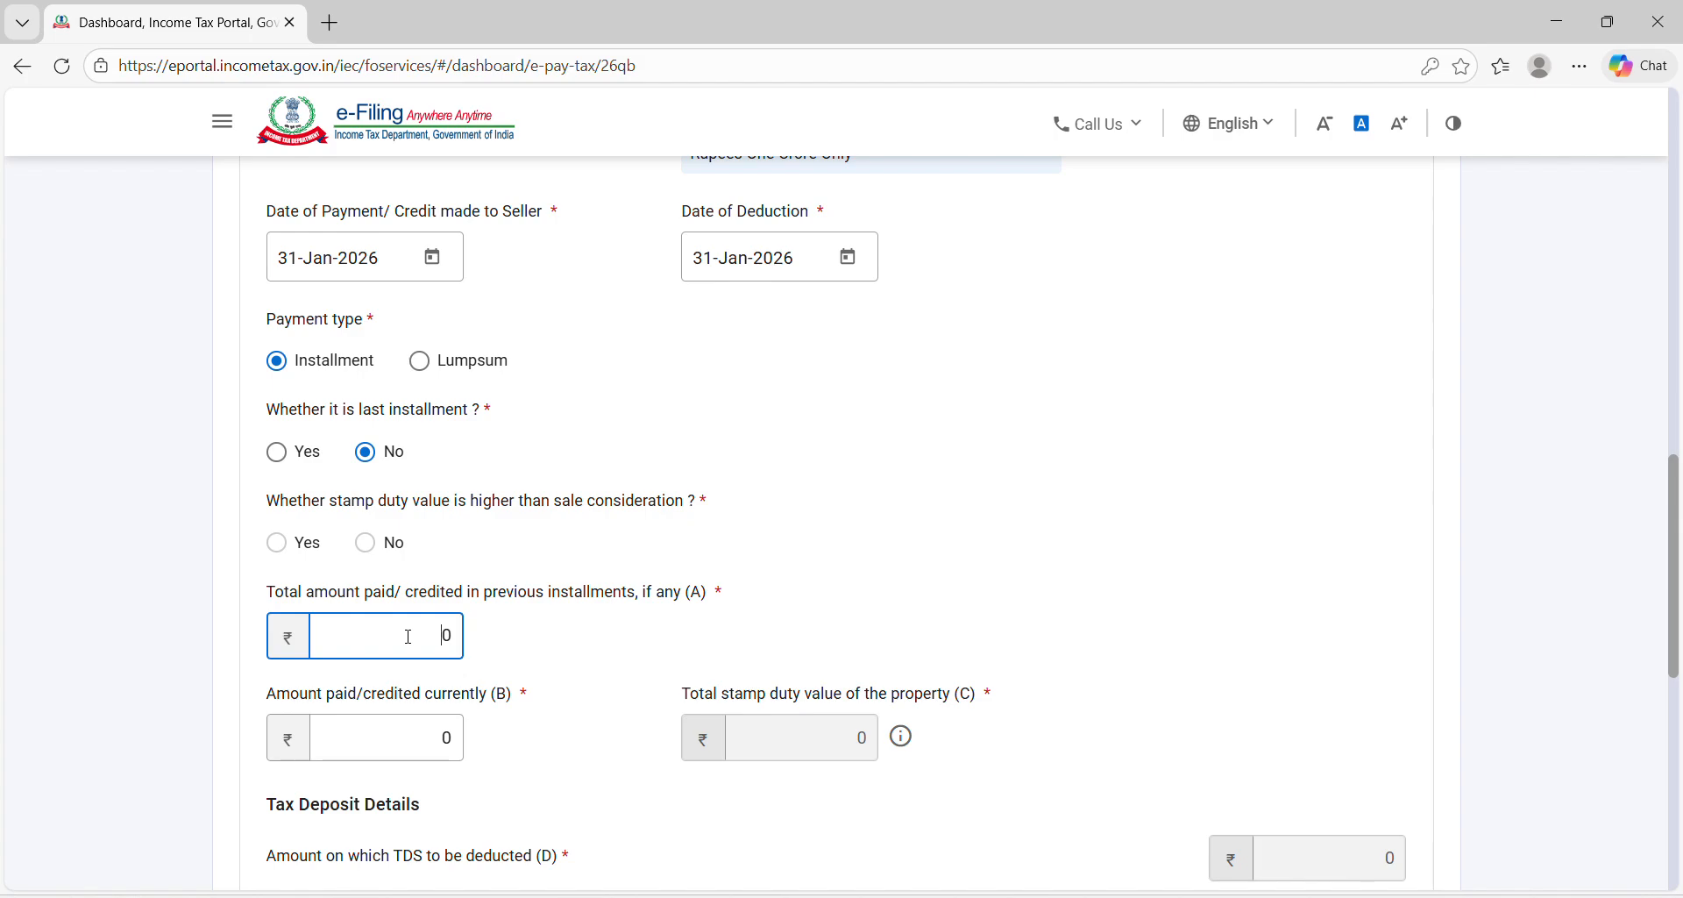
pyautogui.click(410, 741)
pyautogui.write('6')
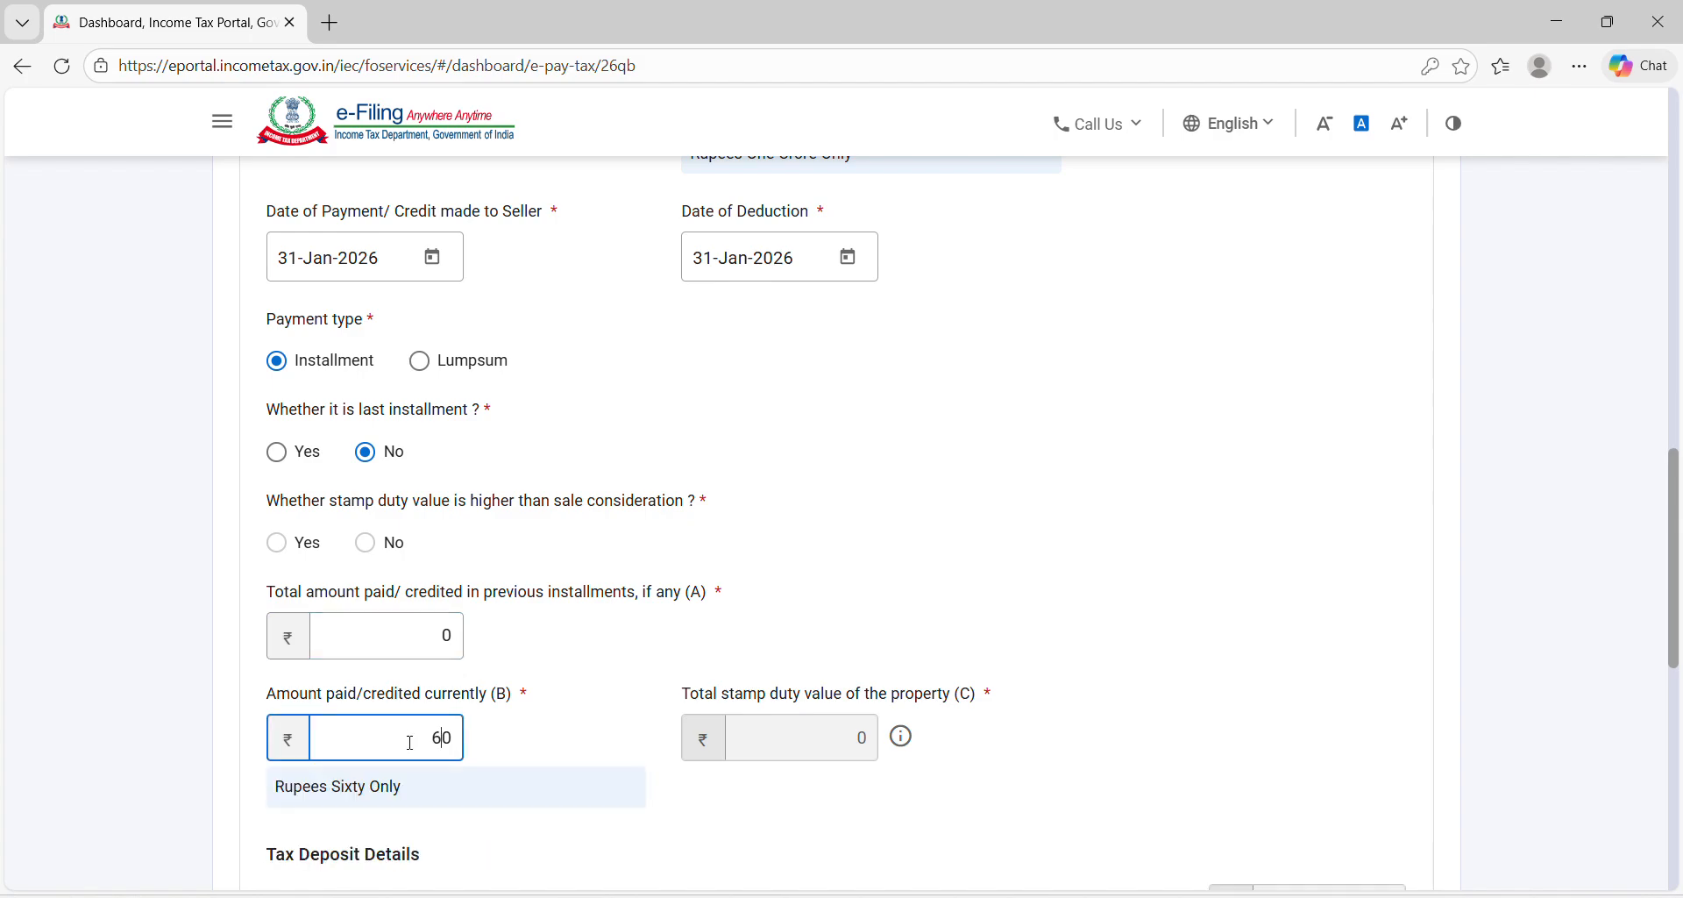
pyautogui.write('0,00,00')
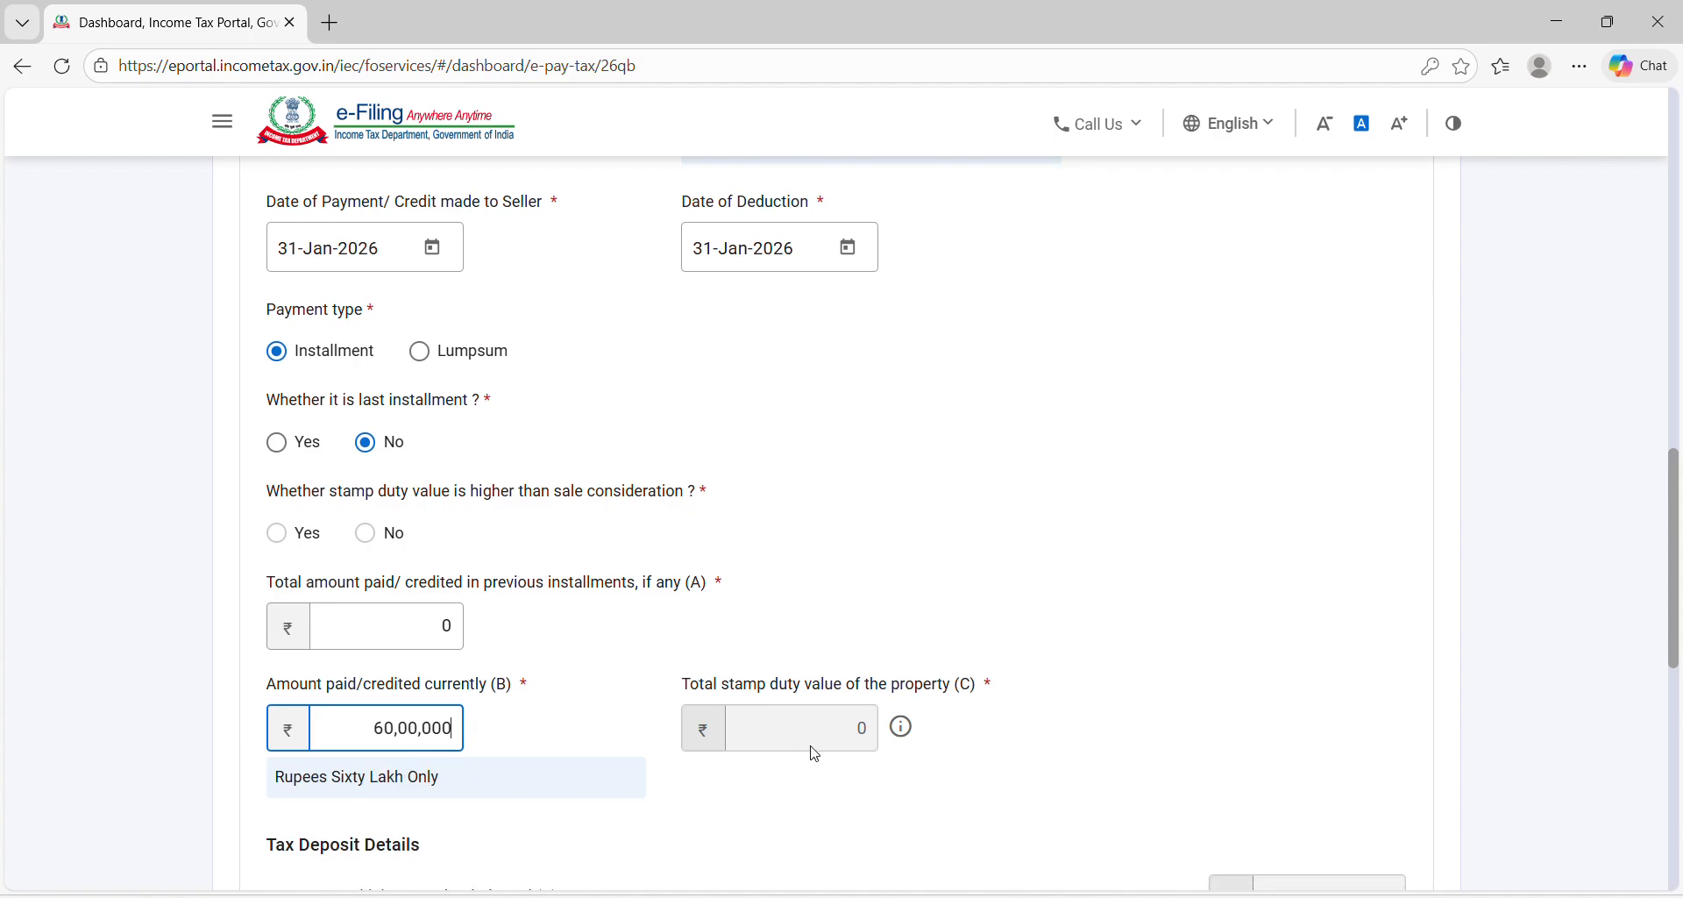
# - Set the TDS amount to ₹60,000 in the tax deposit details and continue to the payment details
pyautogui.scroll(-4, 812, 751)
pyautogui.doubleClick(1389, 630)
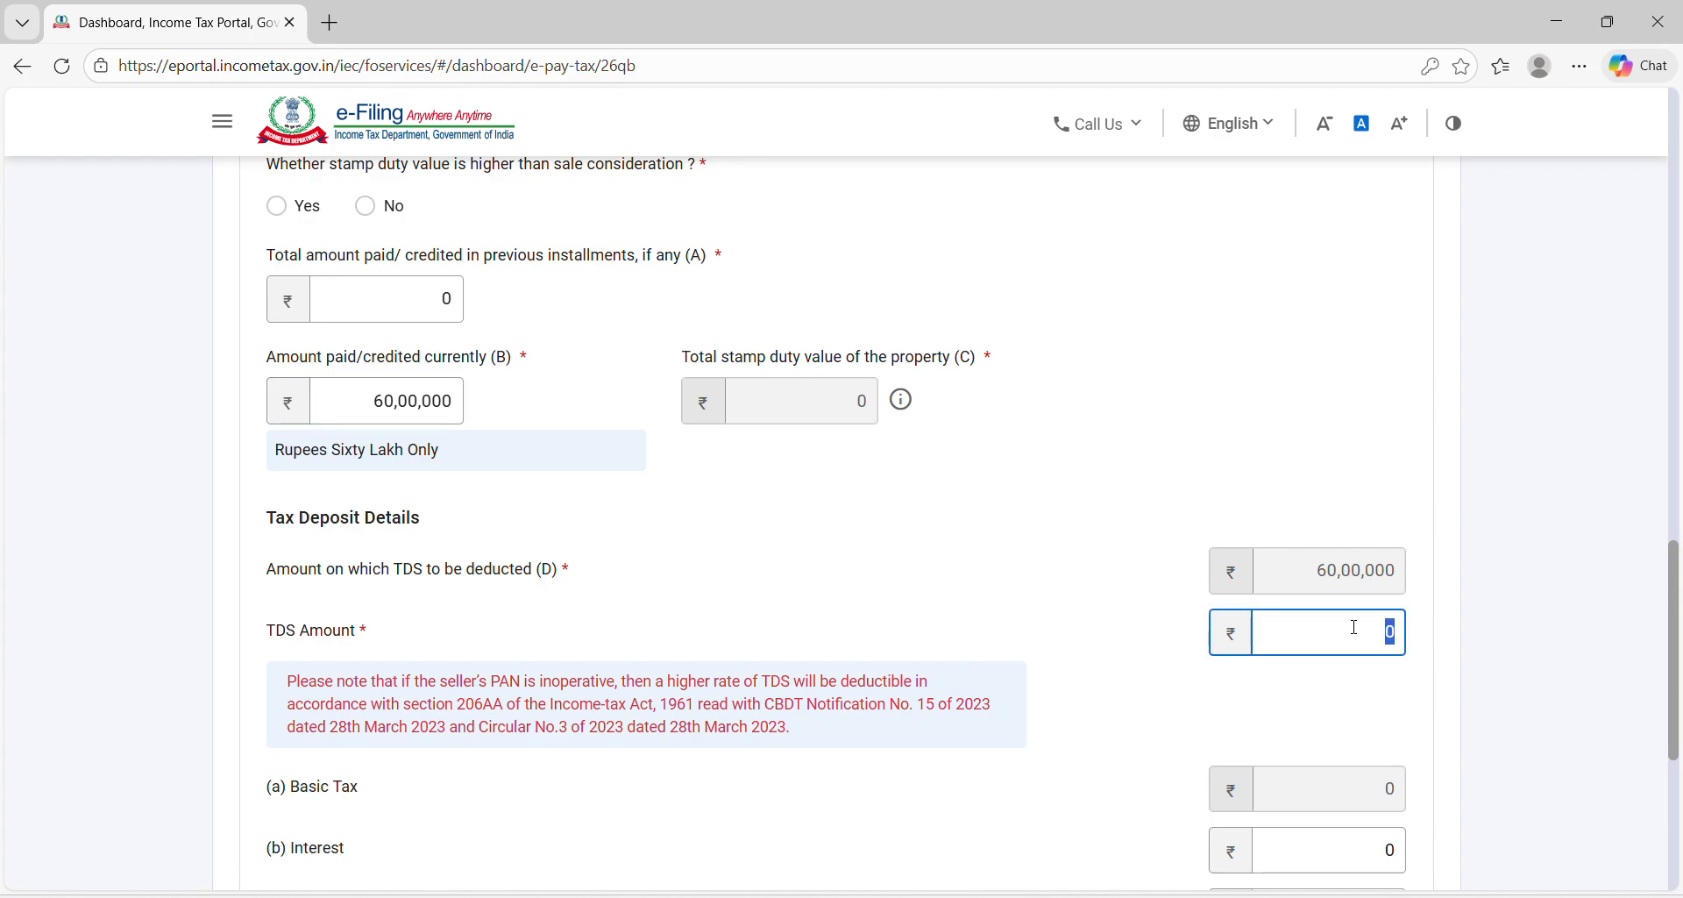
pyautogui.write('6,')
pyautogui.write('0,')
pyautogui.write('00')
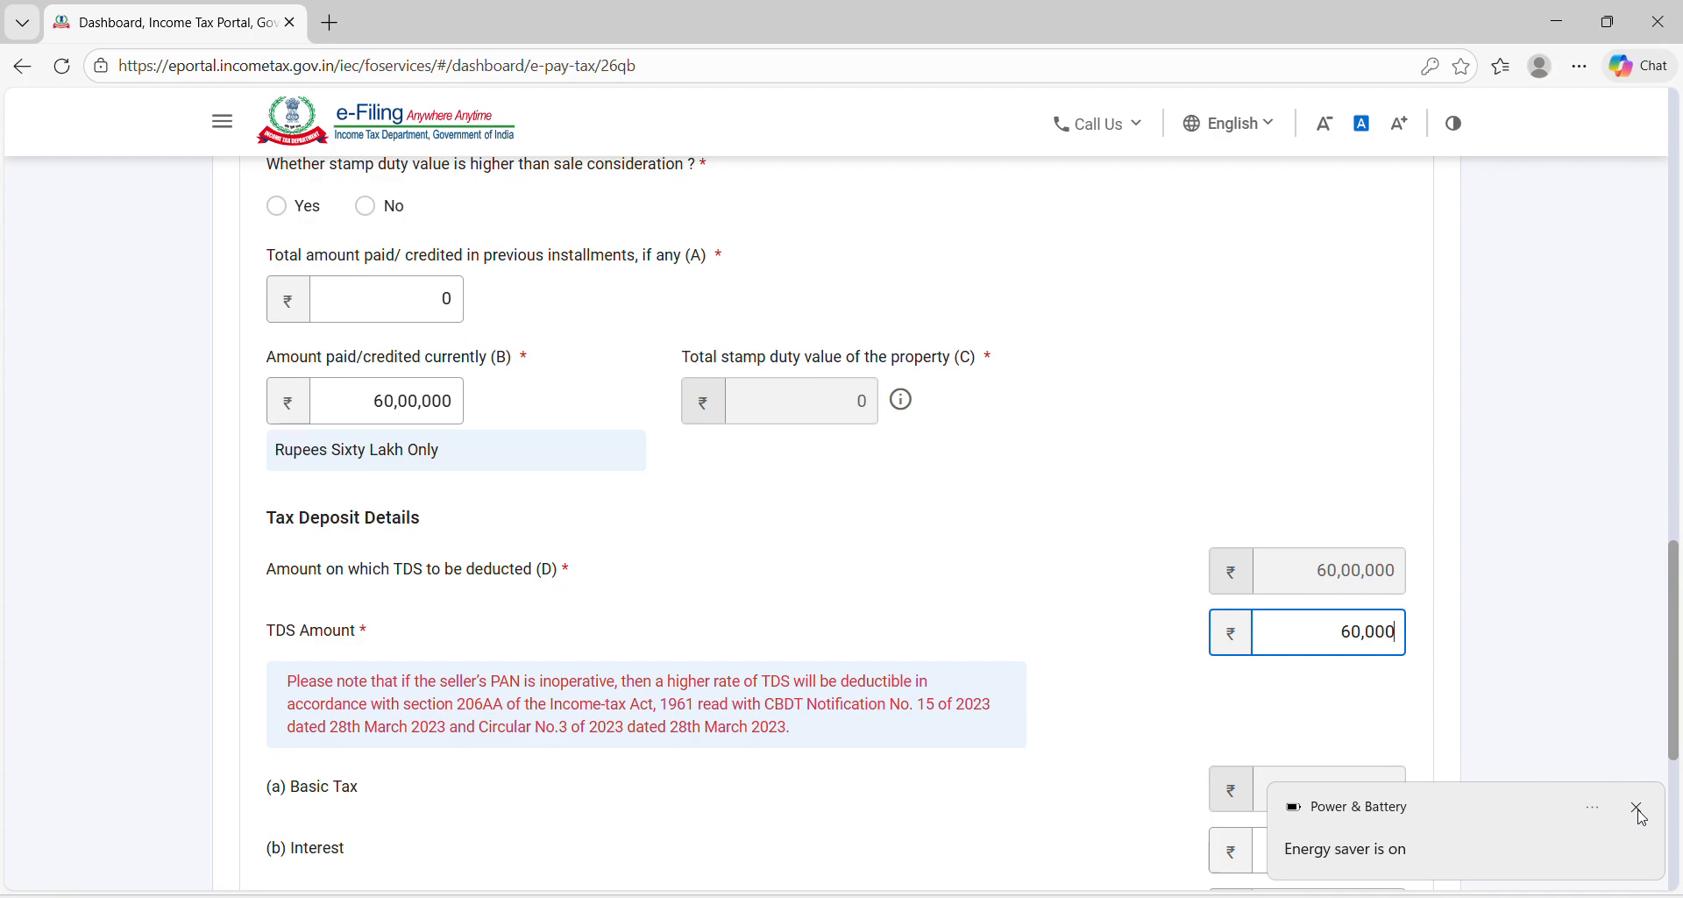
pyautogui.click(1637, 806)
pyautogui.scroll(-1, 1210, 720)
pyautogui.scroll(-3, 1211, 721)
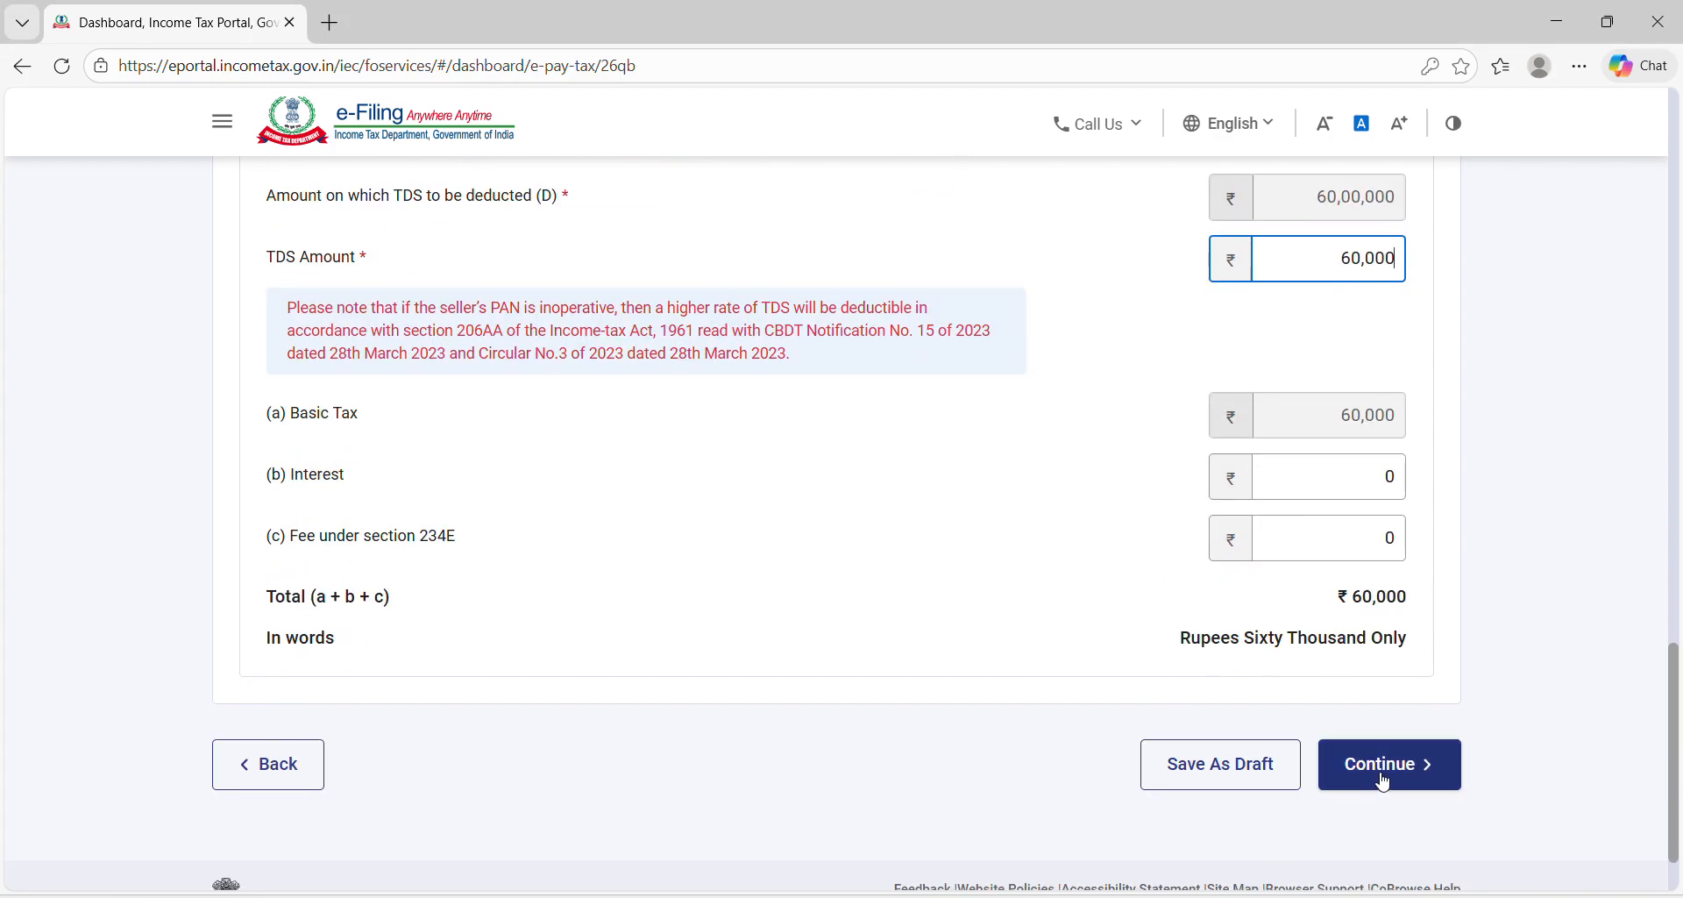
pyautogui.click(1379, 781)
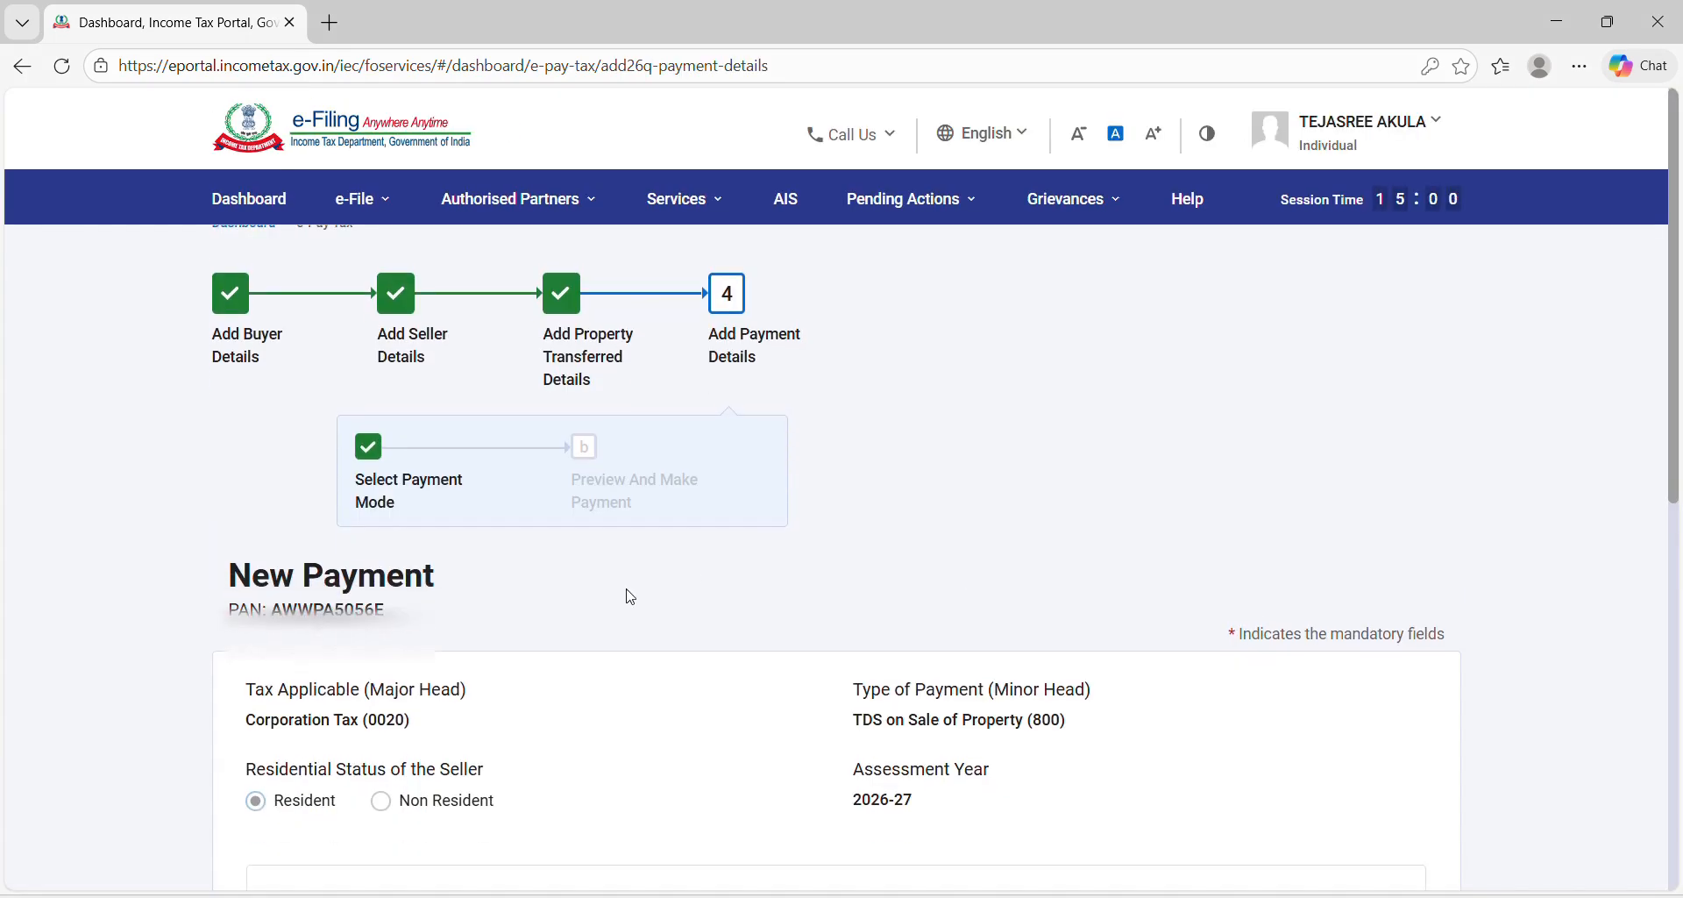
# - Review the payment gateway options including UPI and credit card, and return to the Net Banking bank list
pyautogui.scroll(-5, 627, 595)
pyautogui.scroll(-1, 698, 508)
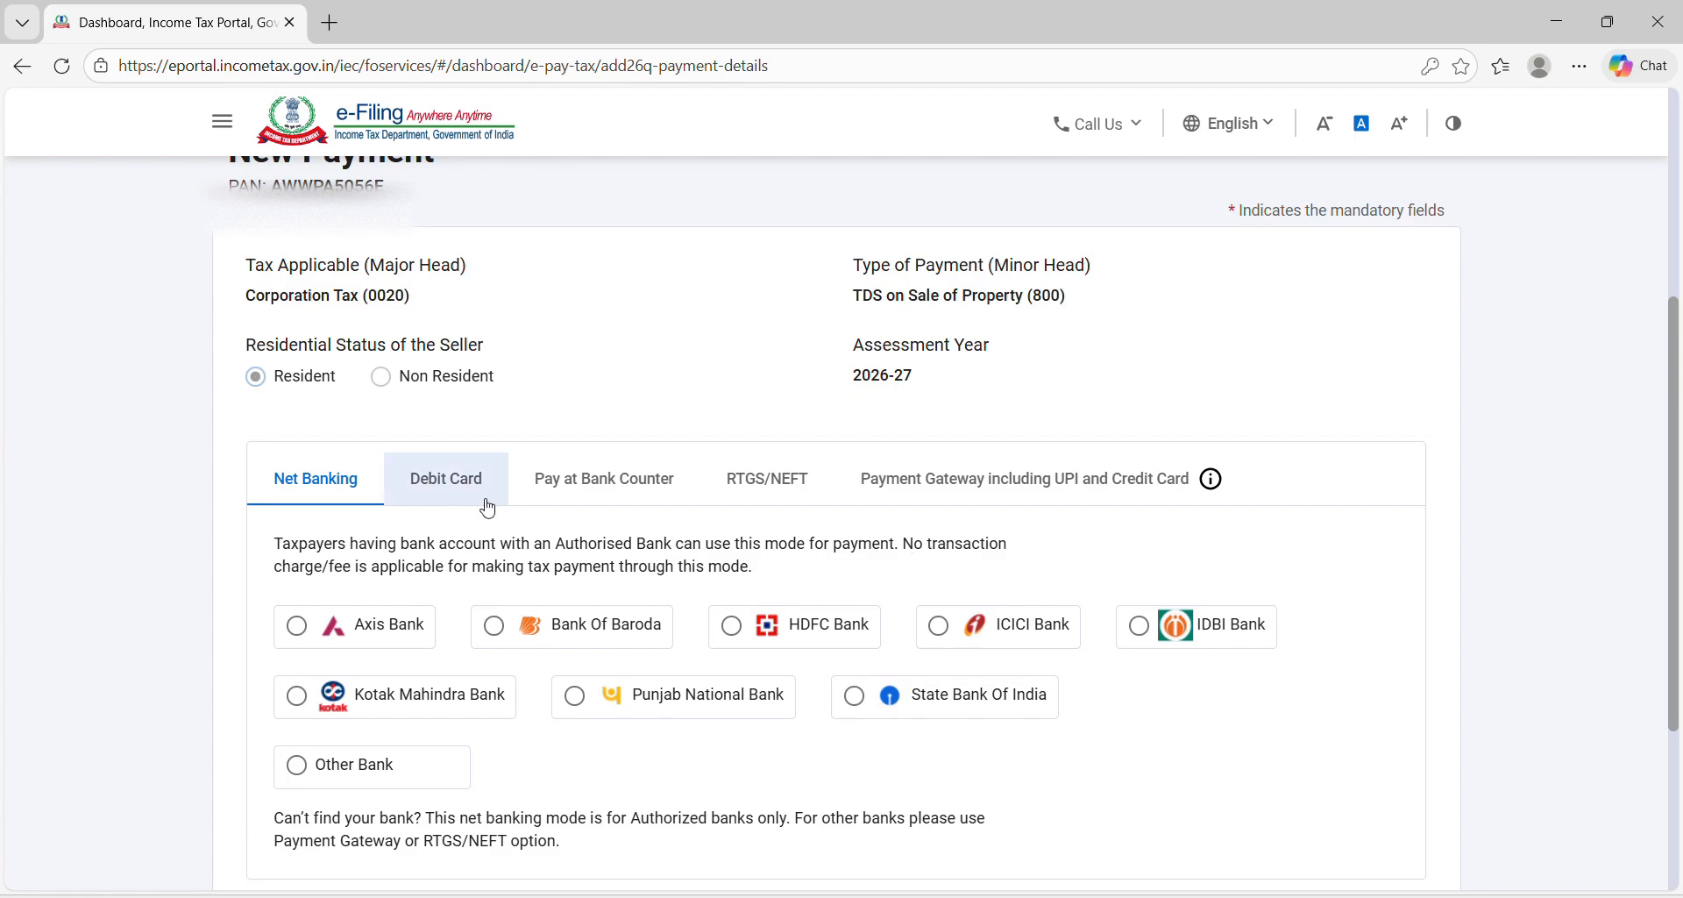
pyautogui.click(997, 486)
pyautogui.scroll(-2, 755, 612)
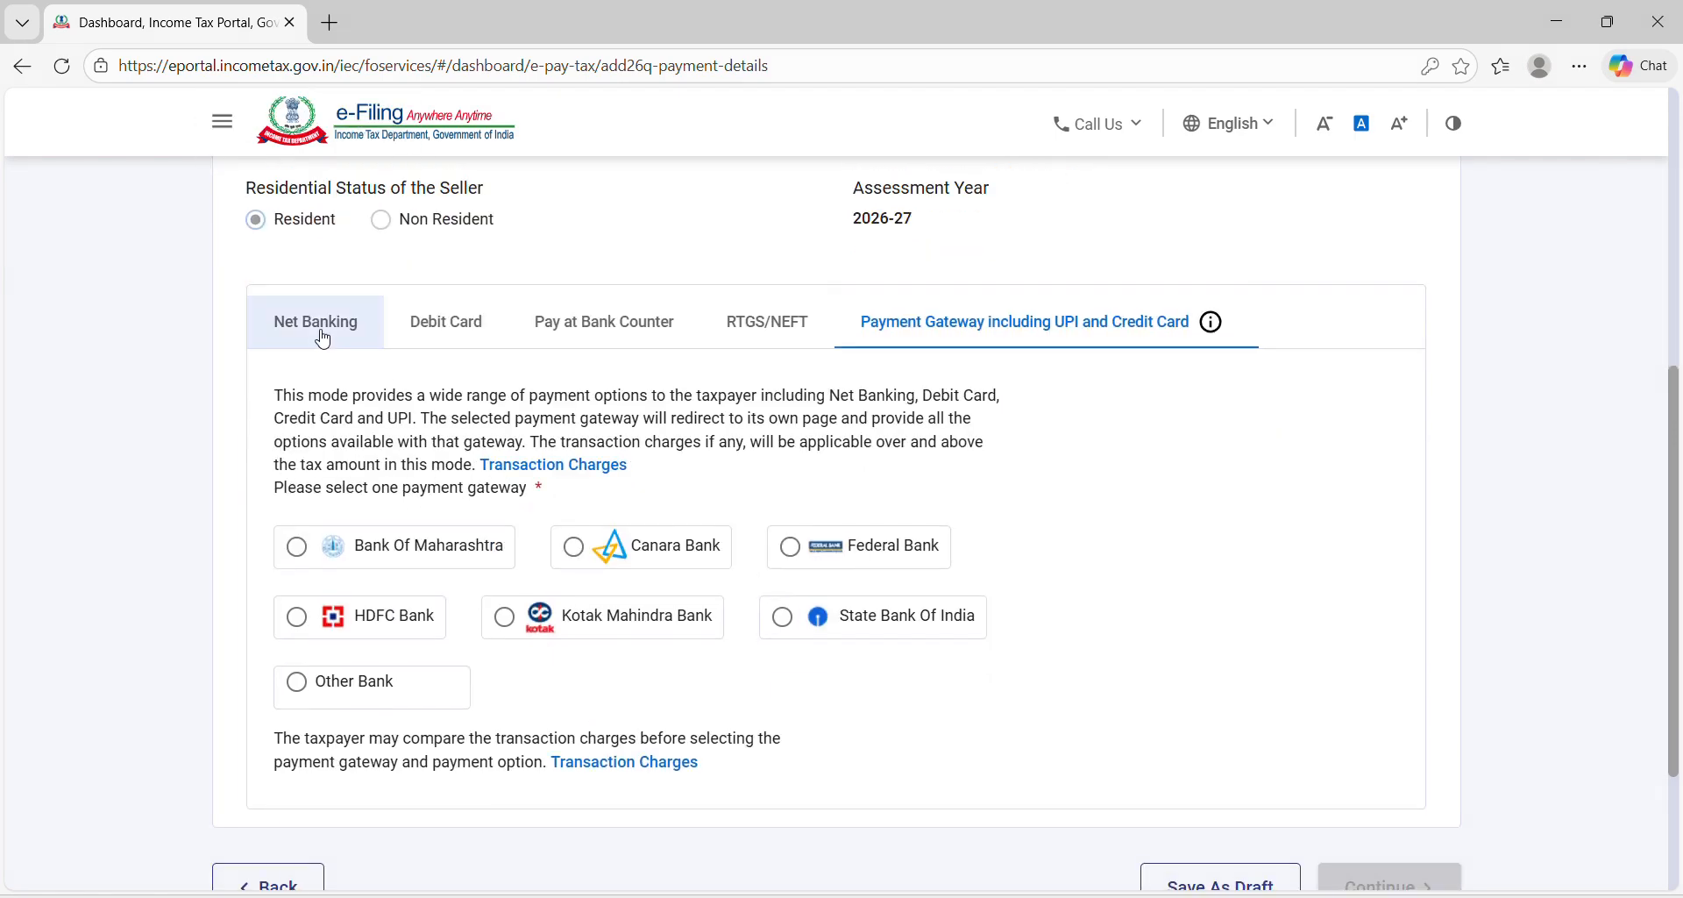
pyautogui.click(323, 338)
pyautogui.scroll(-1, 631, 591)
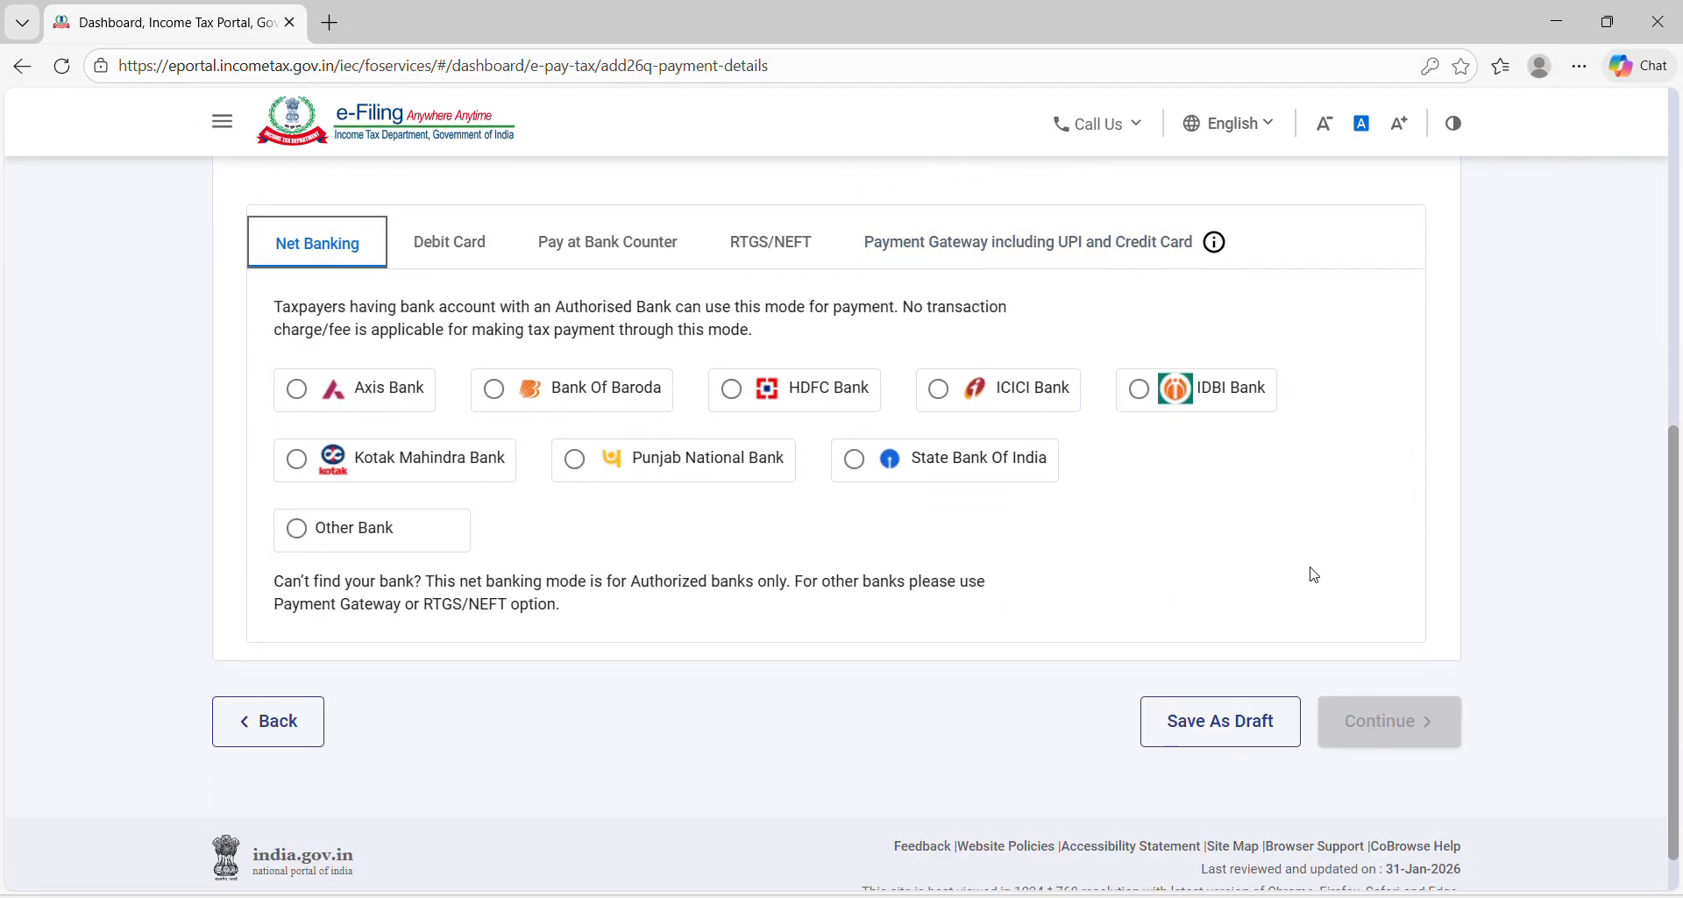